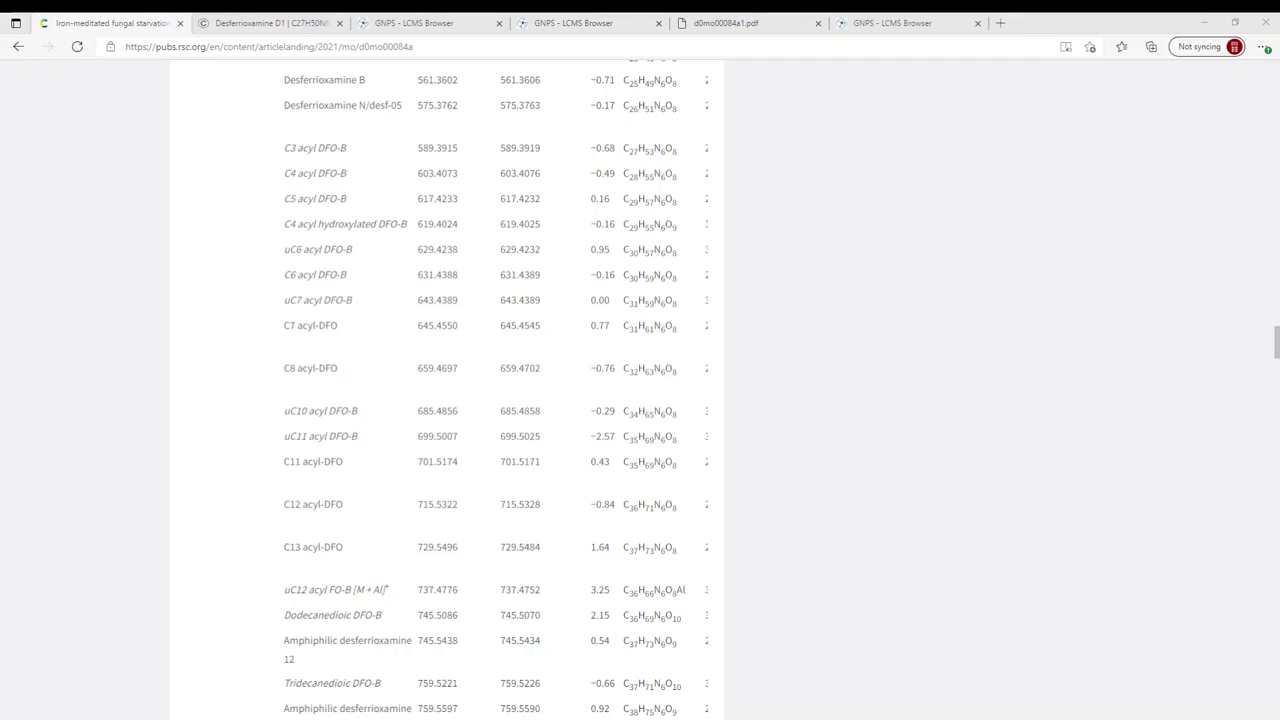
Scroll the RSC article from the top down to Table 1's DFO-D rows, reaching Desferrioxamine D1 at 603.3714.
scroll(443, 390, "up", 1)
scroll(443, 390, "up", 20)
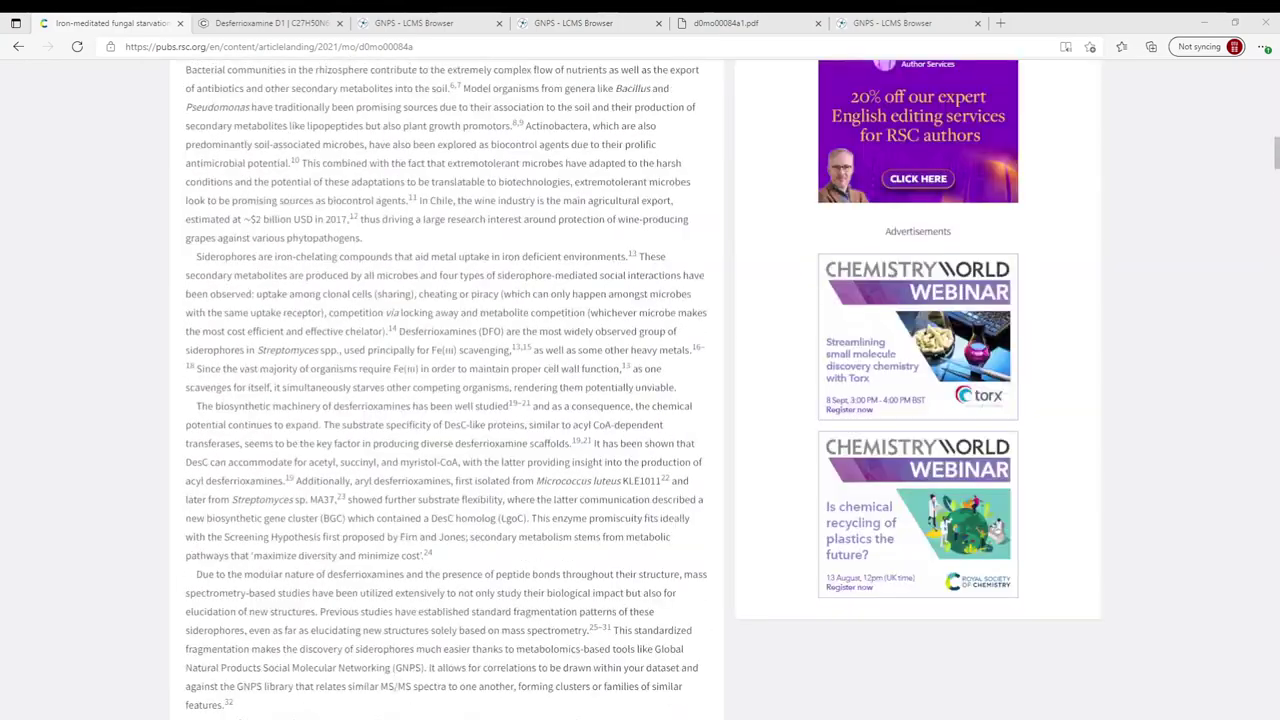
scroll(640, 390, "up", 2)
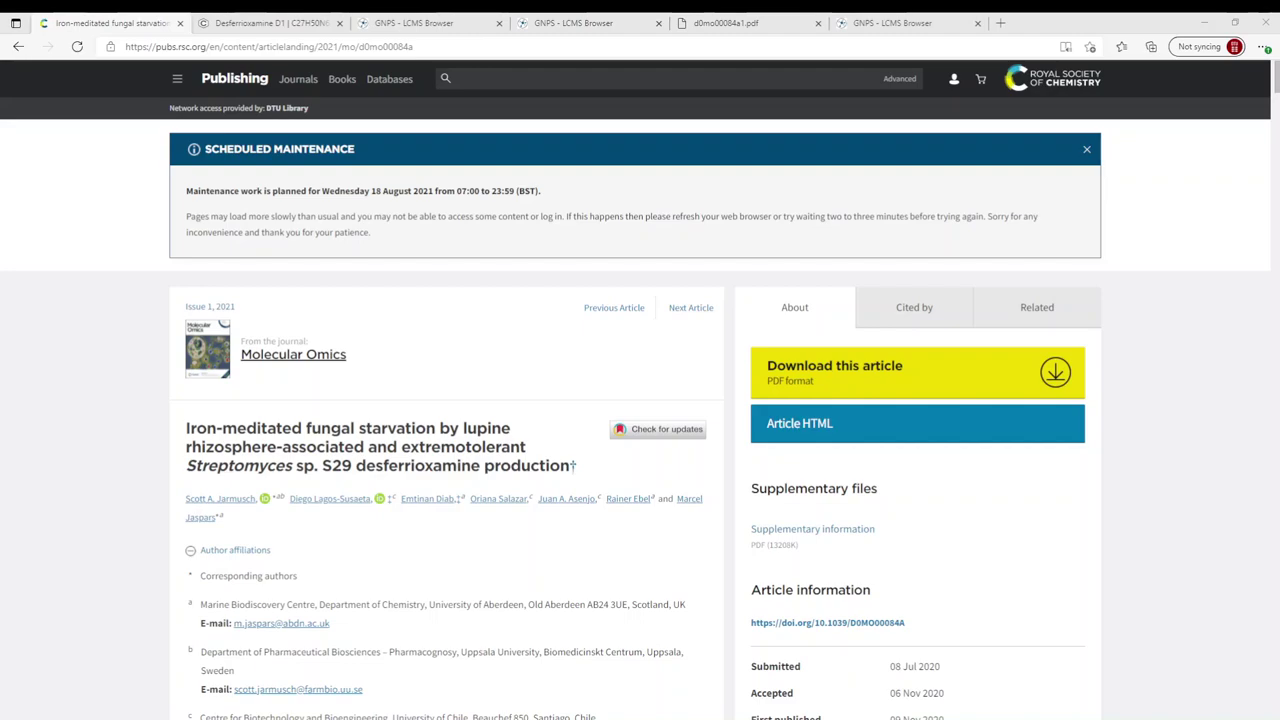
scroll(640, 400, "down", 7)
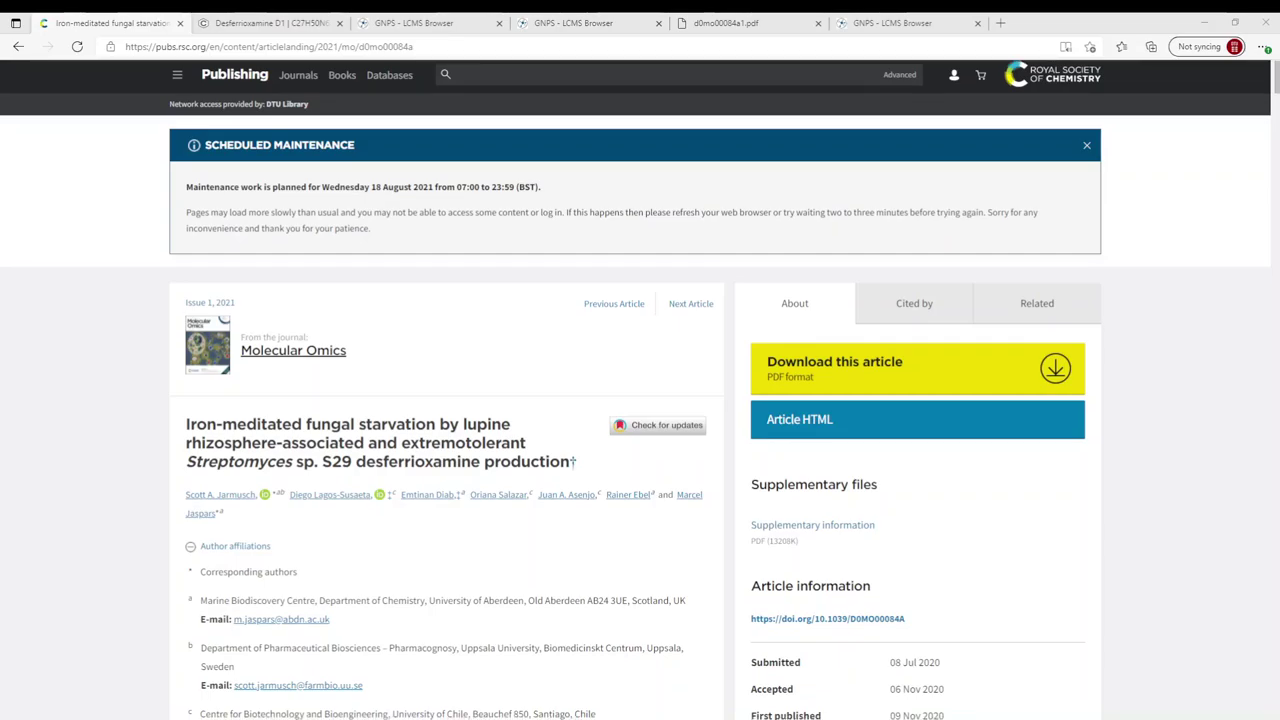
scroll(445, 390, "down", 20)
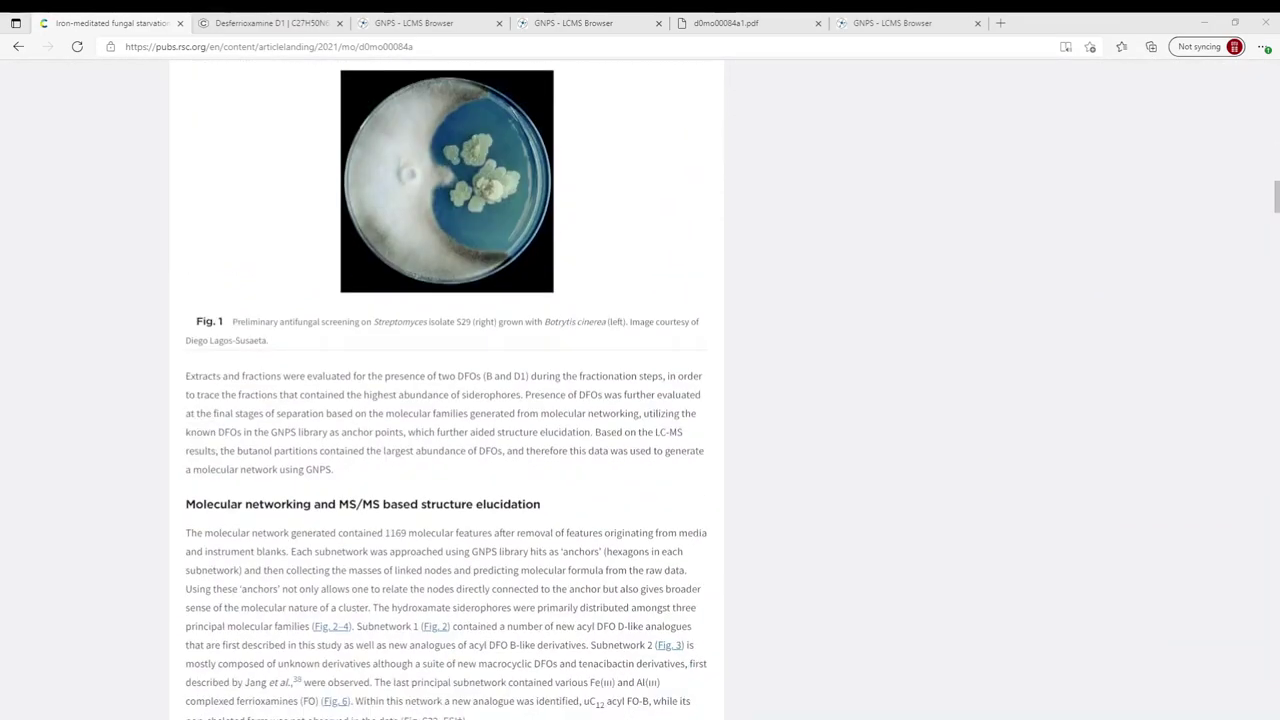
scroll(445, 390, "down", 20)
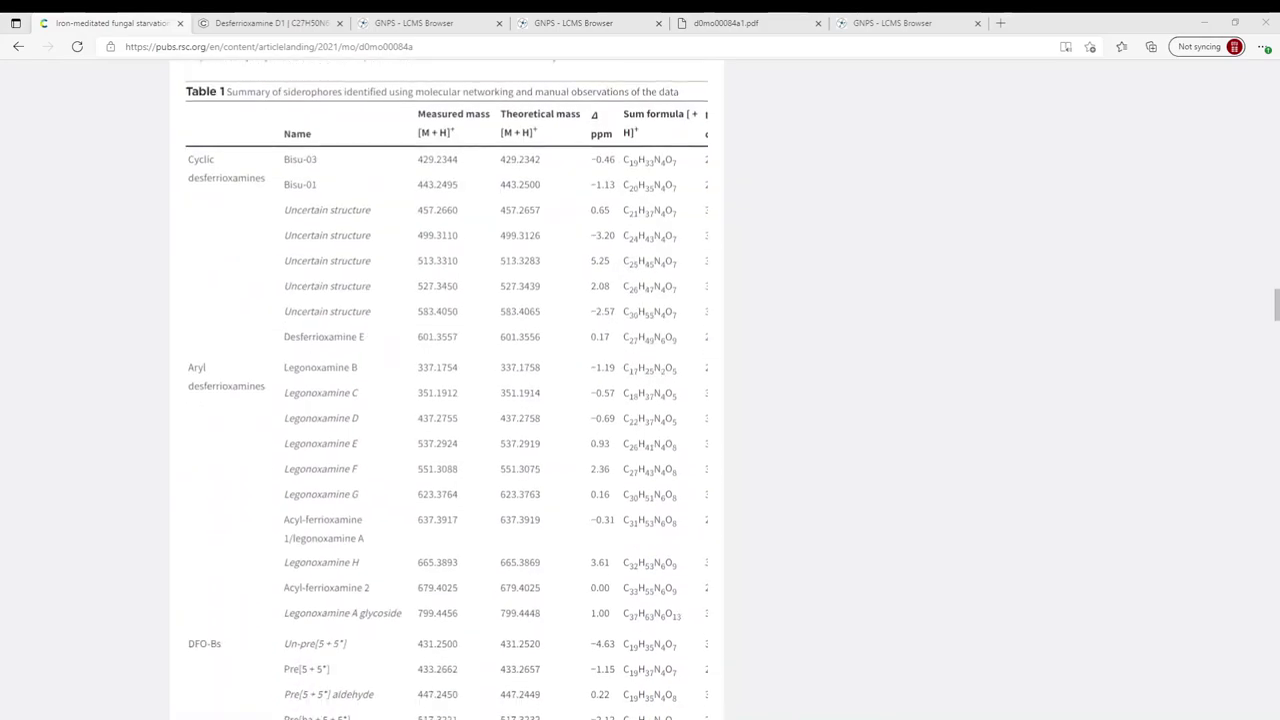
scroll(445, 390, "down", 8)
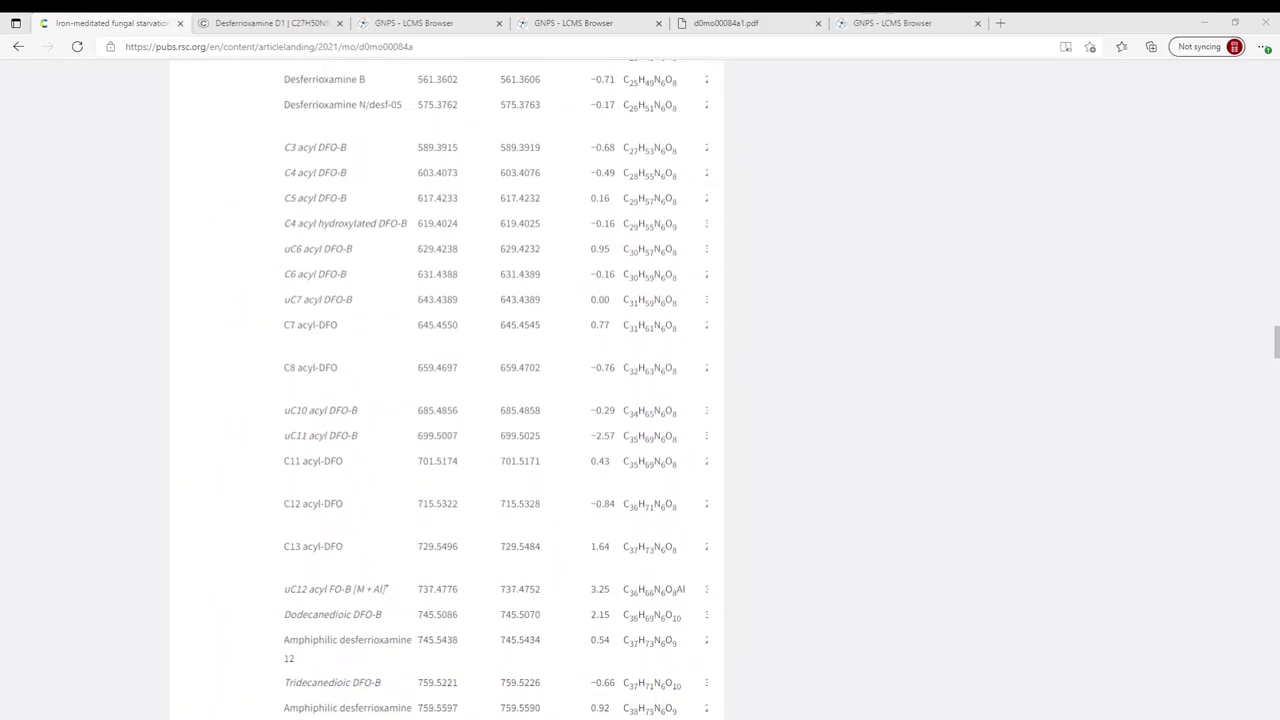
scroll(445, 390, "down", 3)
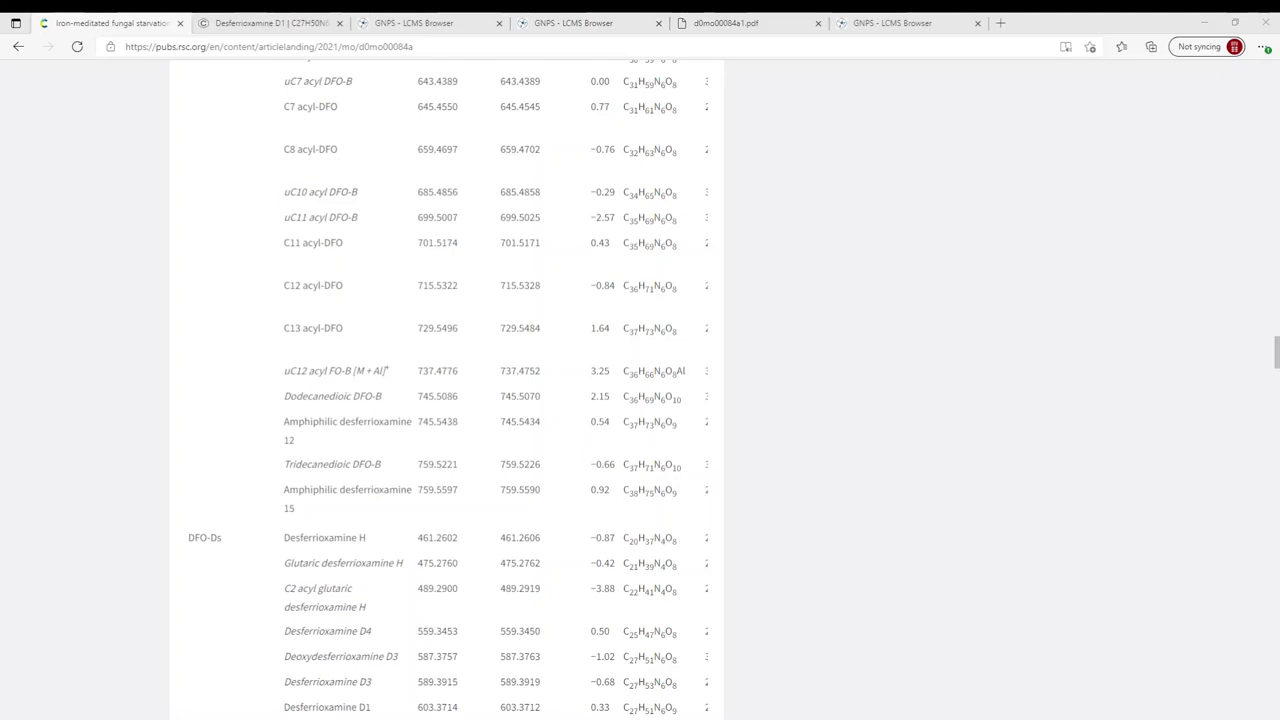
scroll(440, 390, "down", 1)
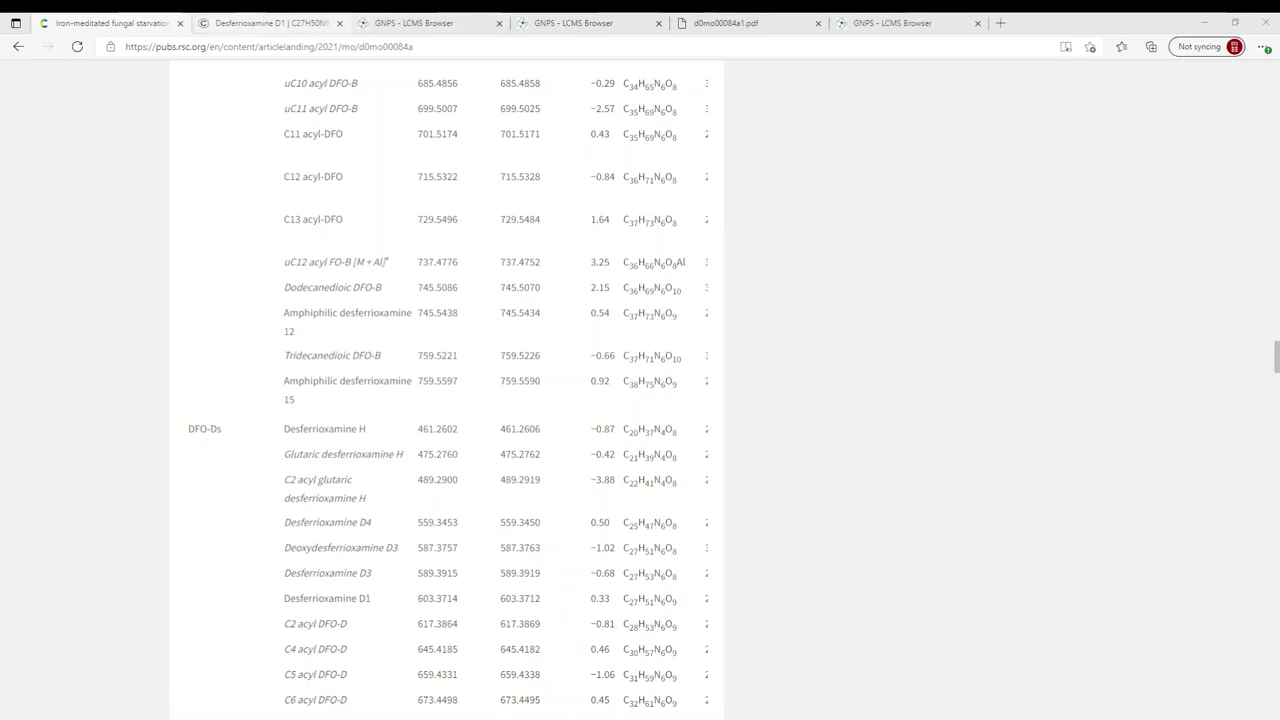
Show PubChem's Desferrioxamine D1 2D structure, formula C27H50N6O9 and weight 602.7.
left_click(318, 30)
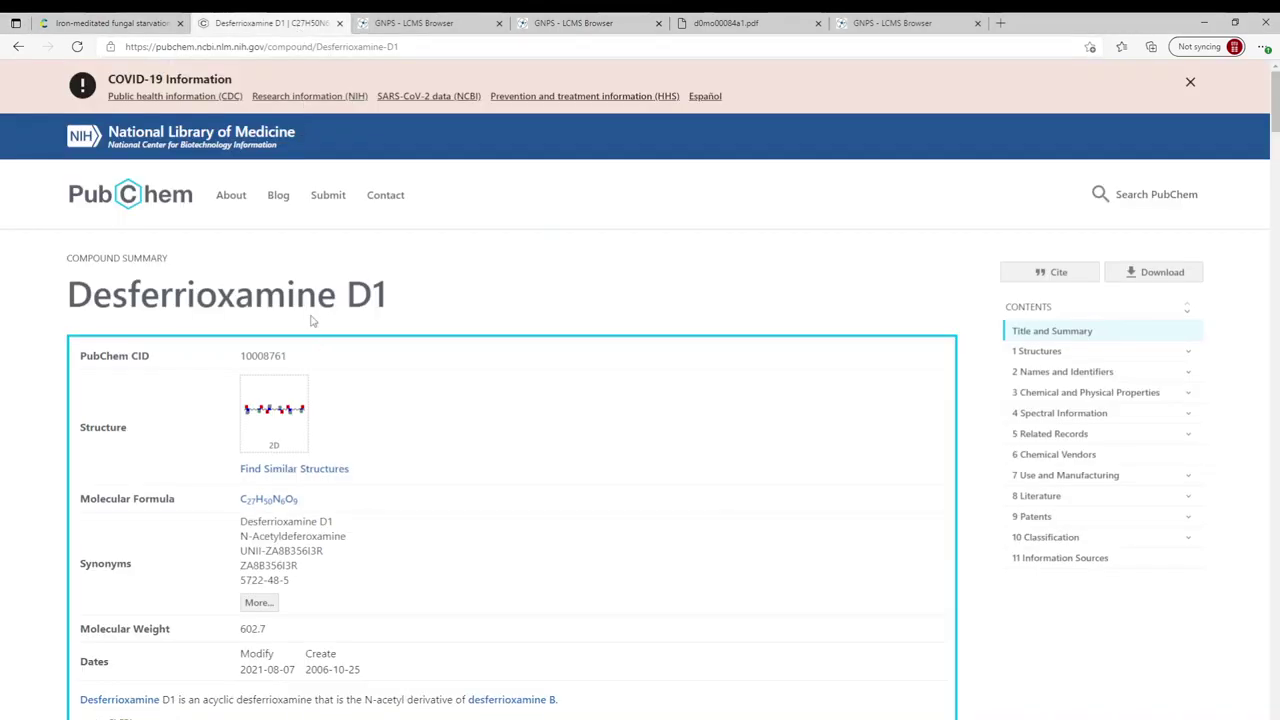
scroll(310, 330, "down", 1)
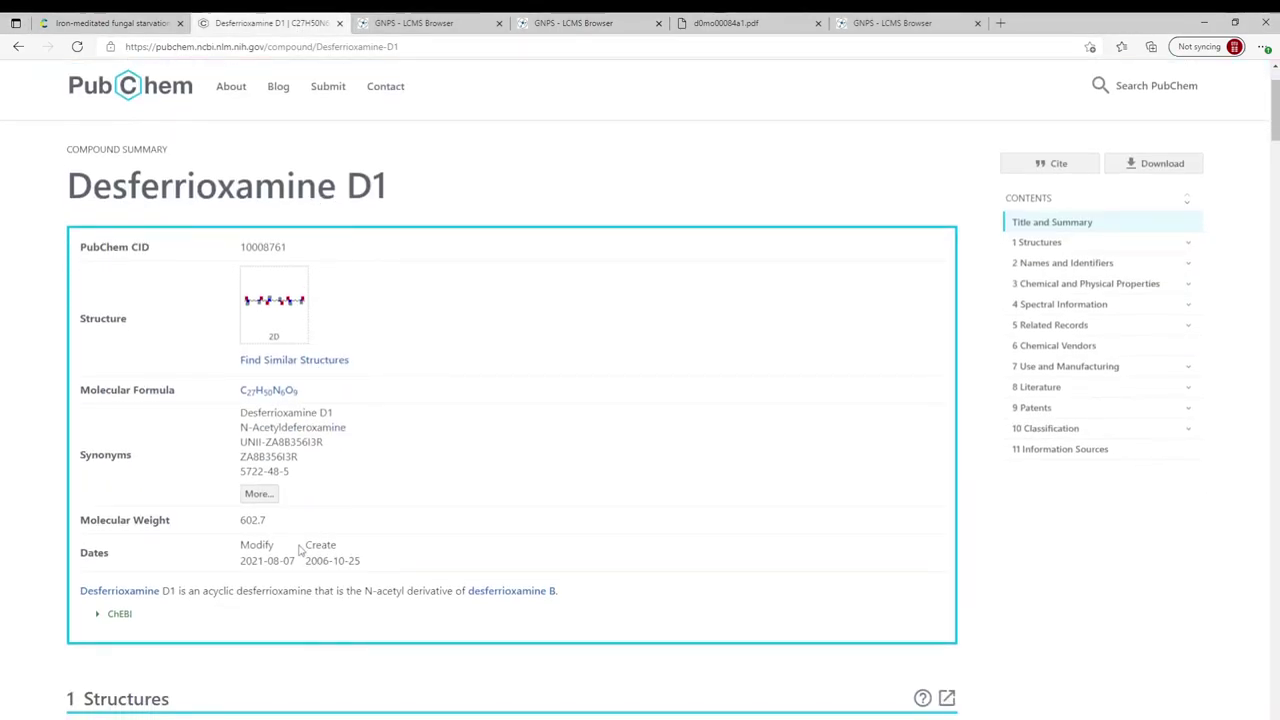
scroll(300, 548, "down", 5)
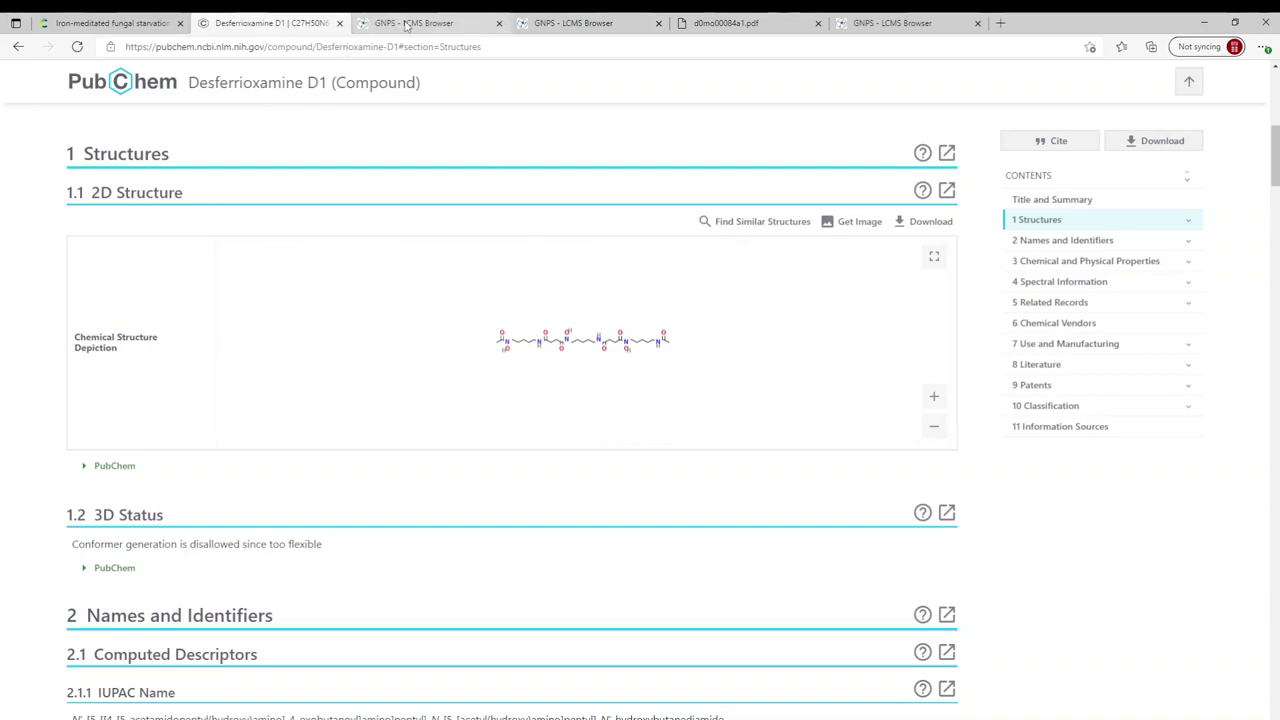
Display the m/z 603.3714 XIC across the three mzML files, peaking near retention time 2.5.
left_click(406, 23)
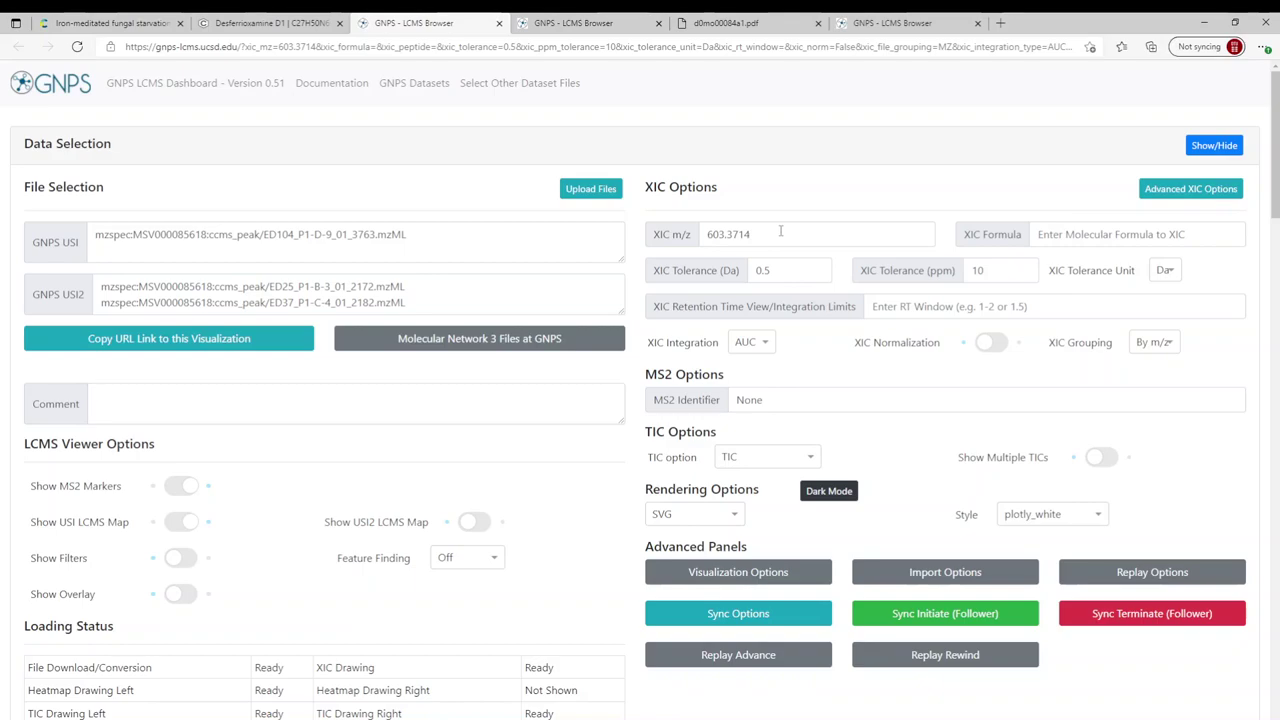
scroll(802, 338, "down", 6)
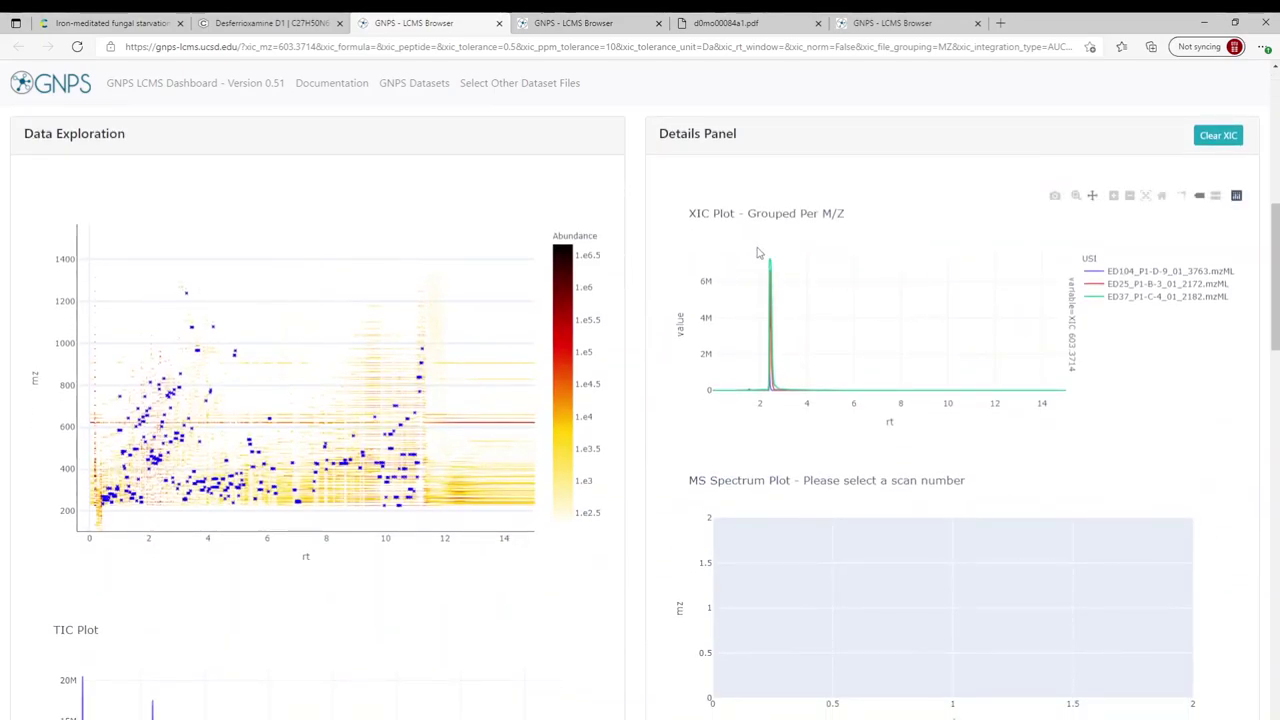
left_click_drag(751, 257, 760, 266)
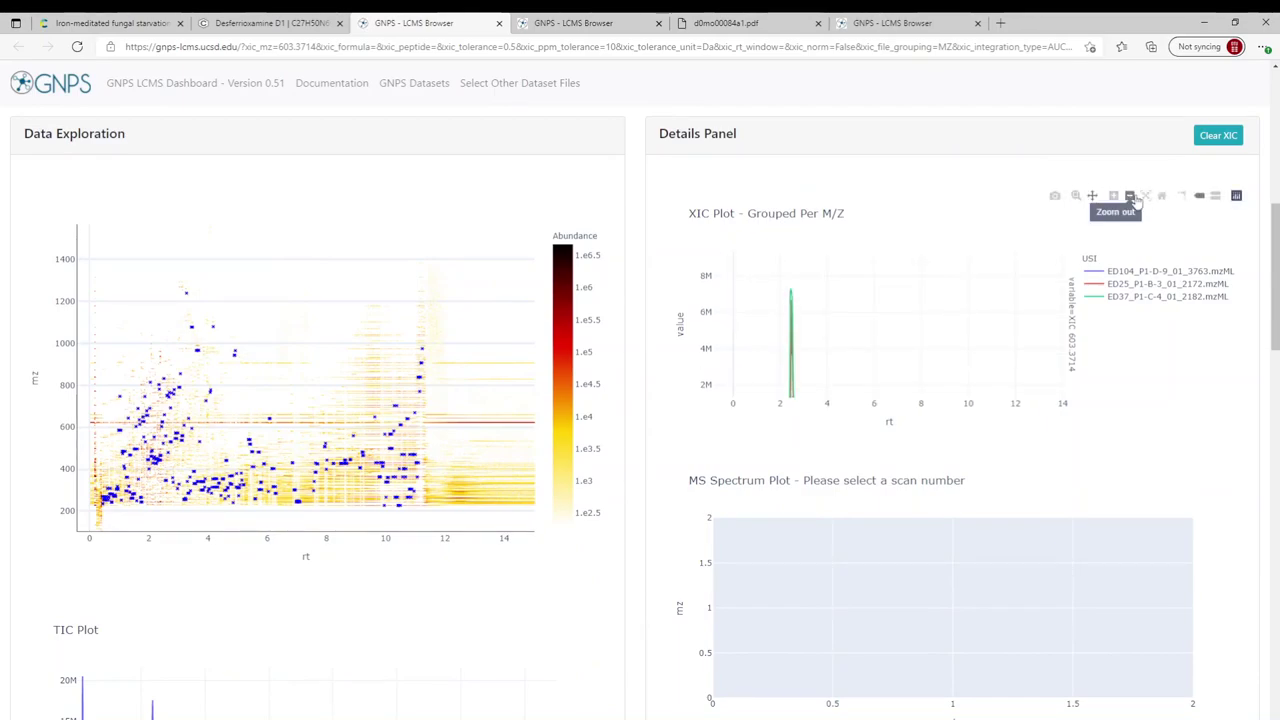
left_click(1145, 196)
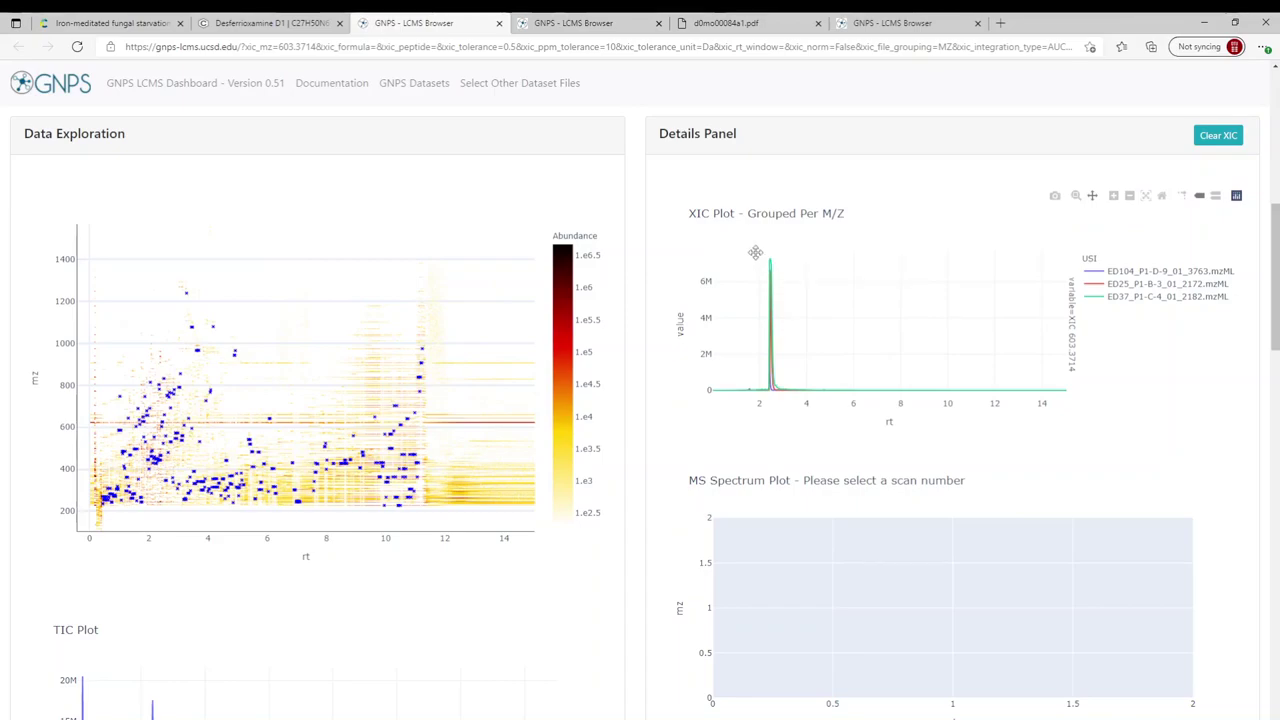
double_click(788, 334)
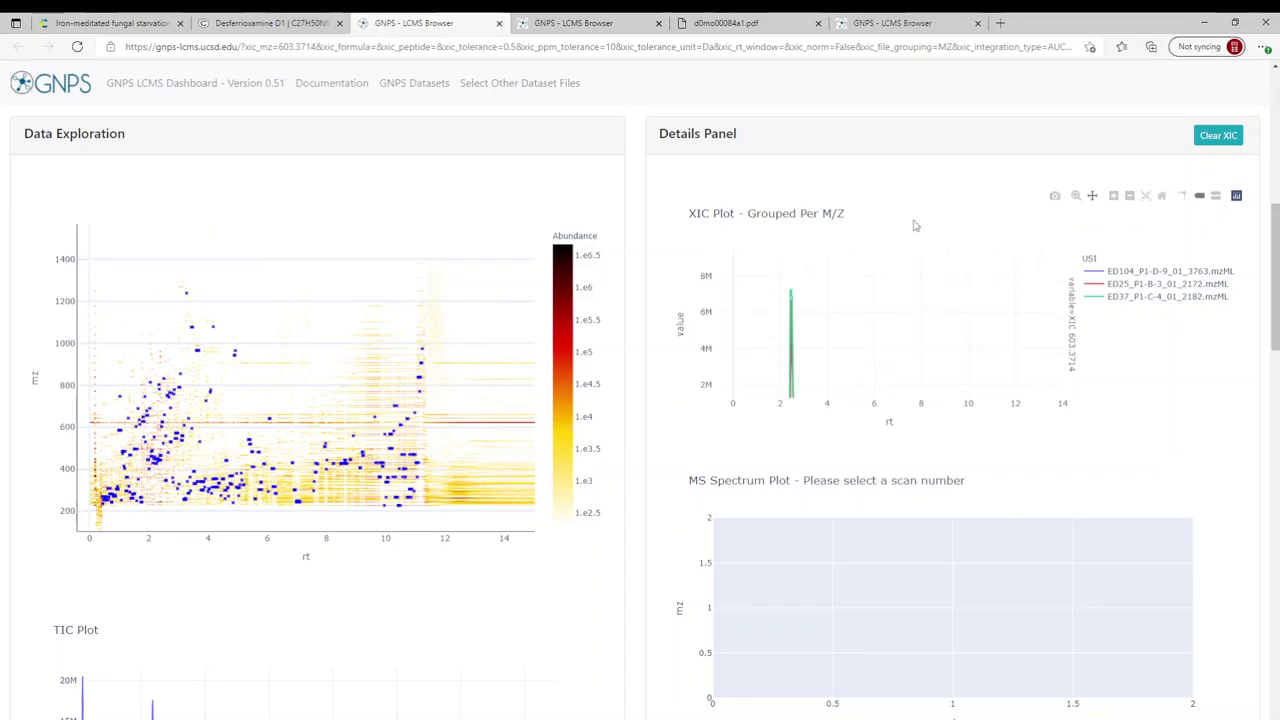
left_click(1145, 196)
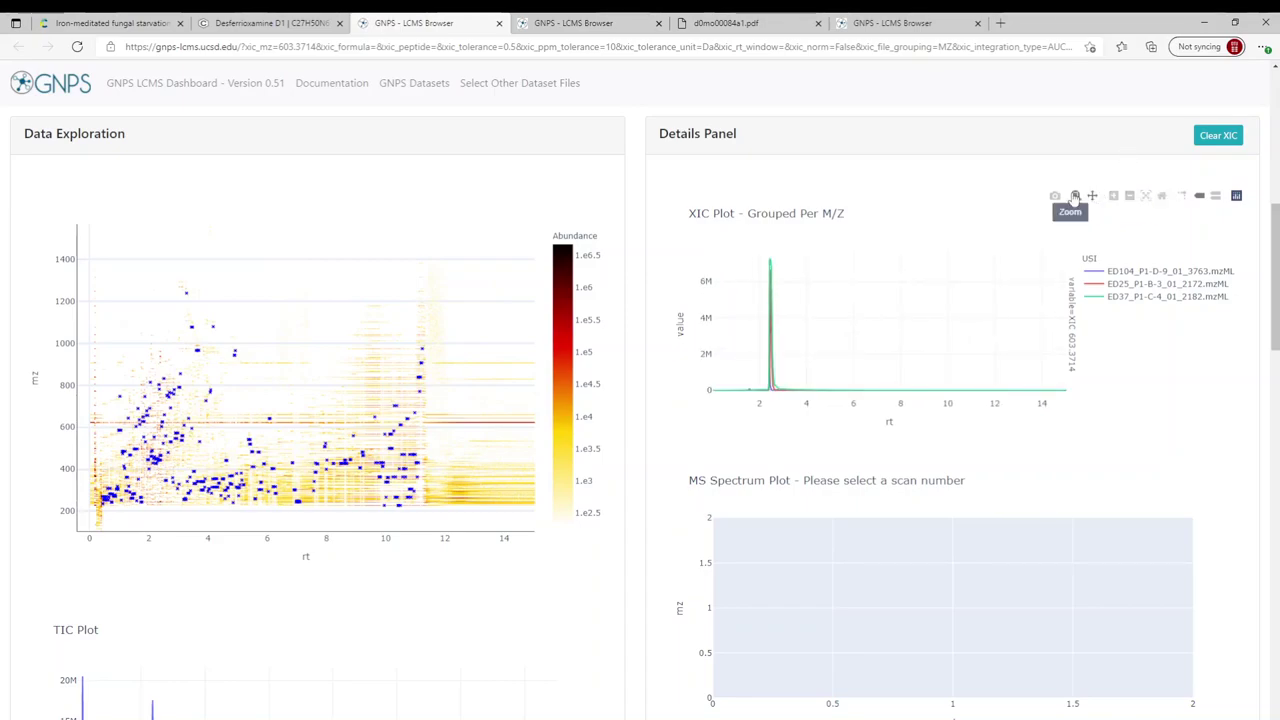
left_click(1074, 196)
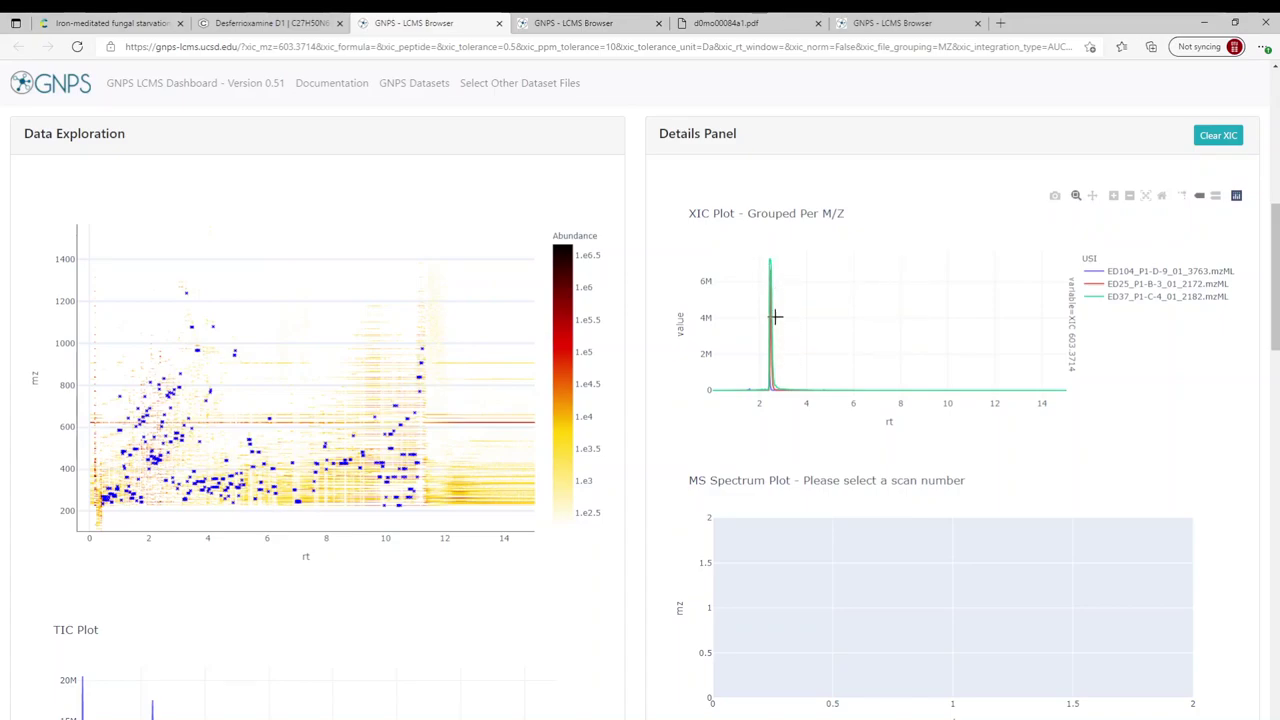
left_click_drag(777, 337, 756, 253)
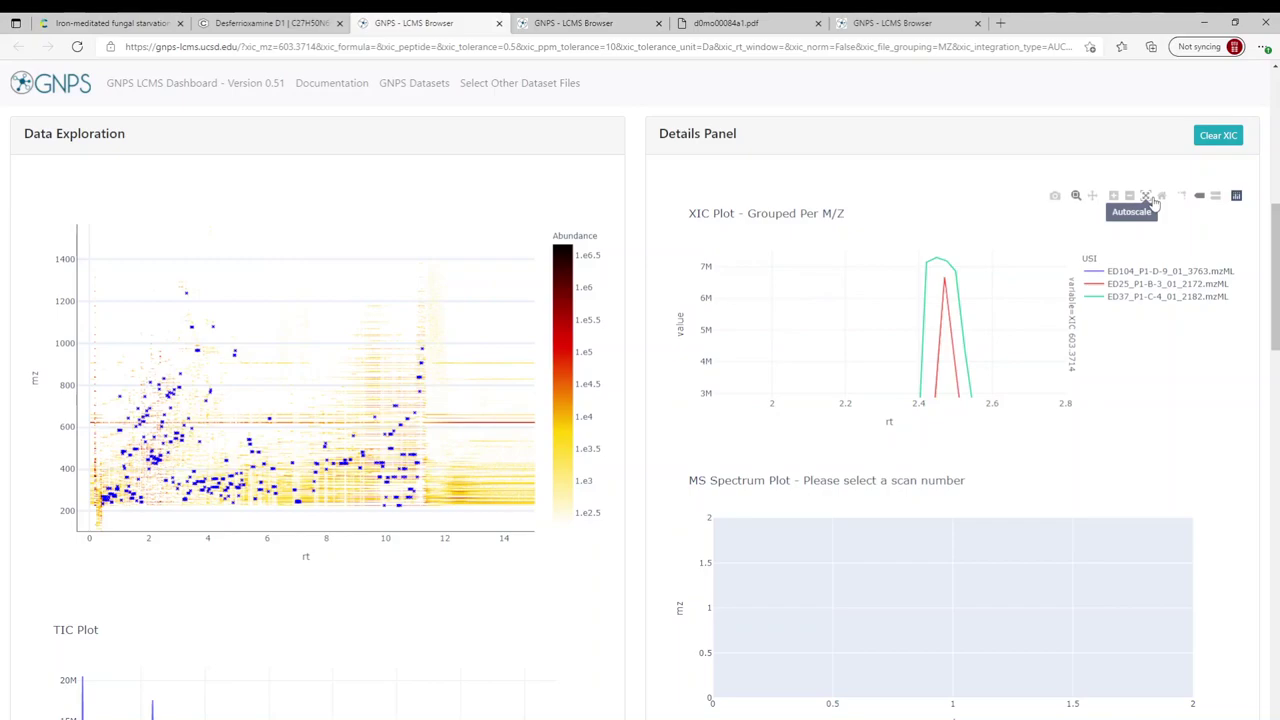
left_click(1150, 198)
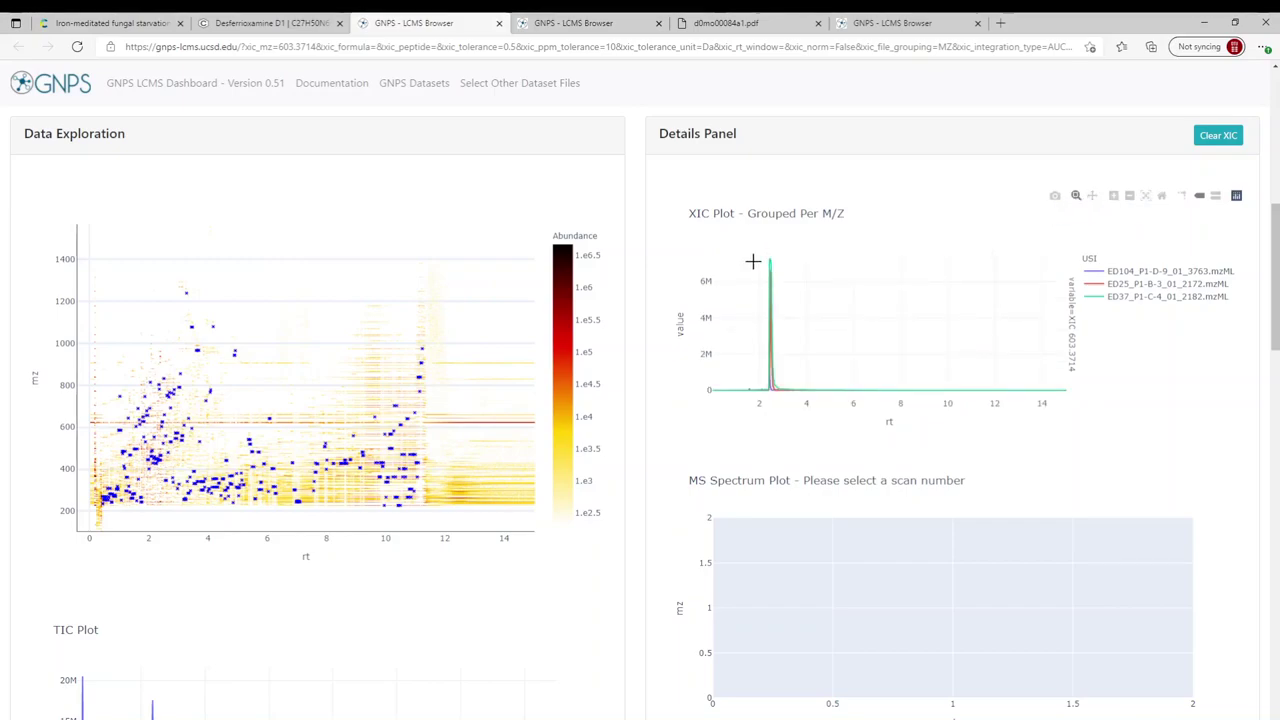
Zoom the XIC plot onto retention time about 1.9–3.3.
left_click_drag(753, 257, 789, 412)
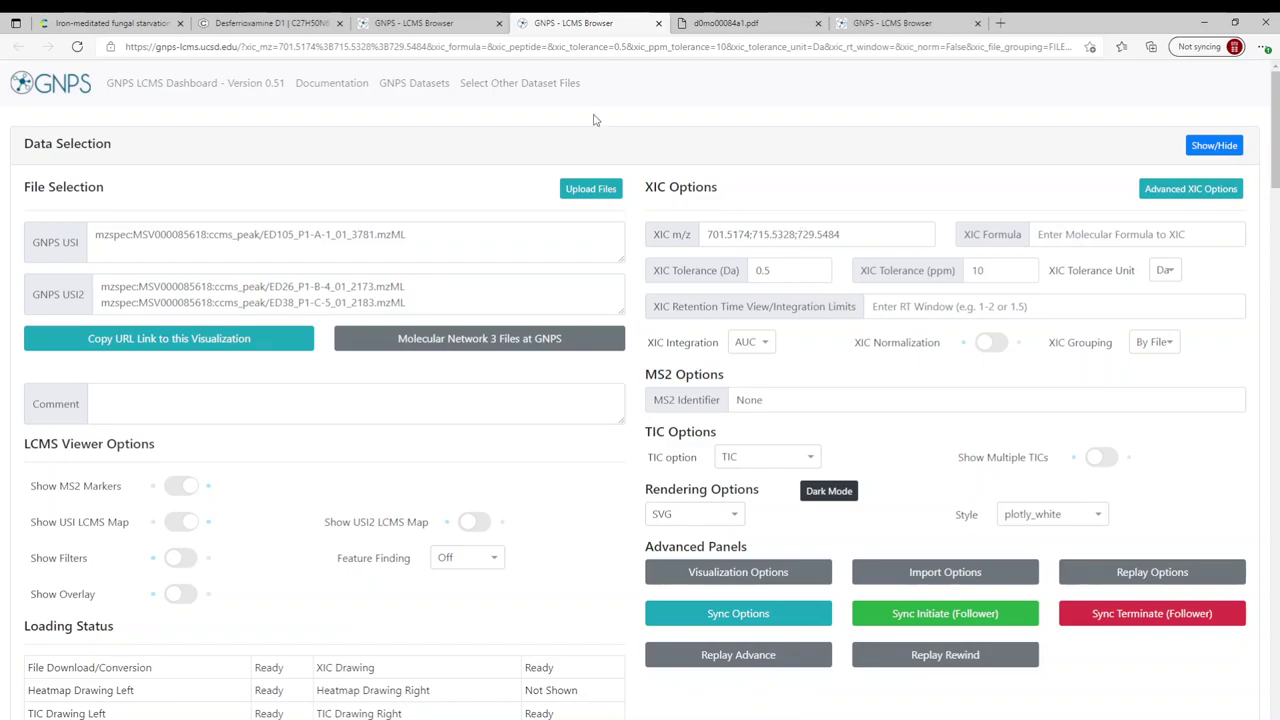
left_click(170, 30)
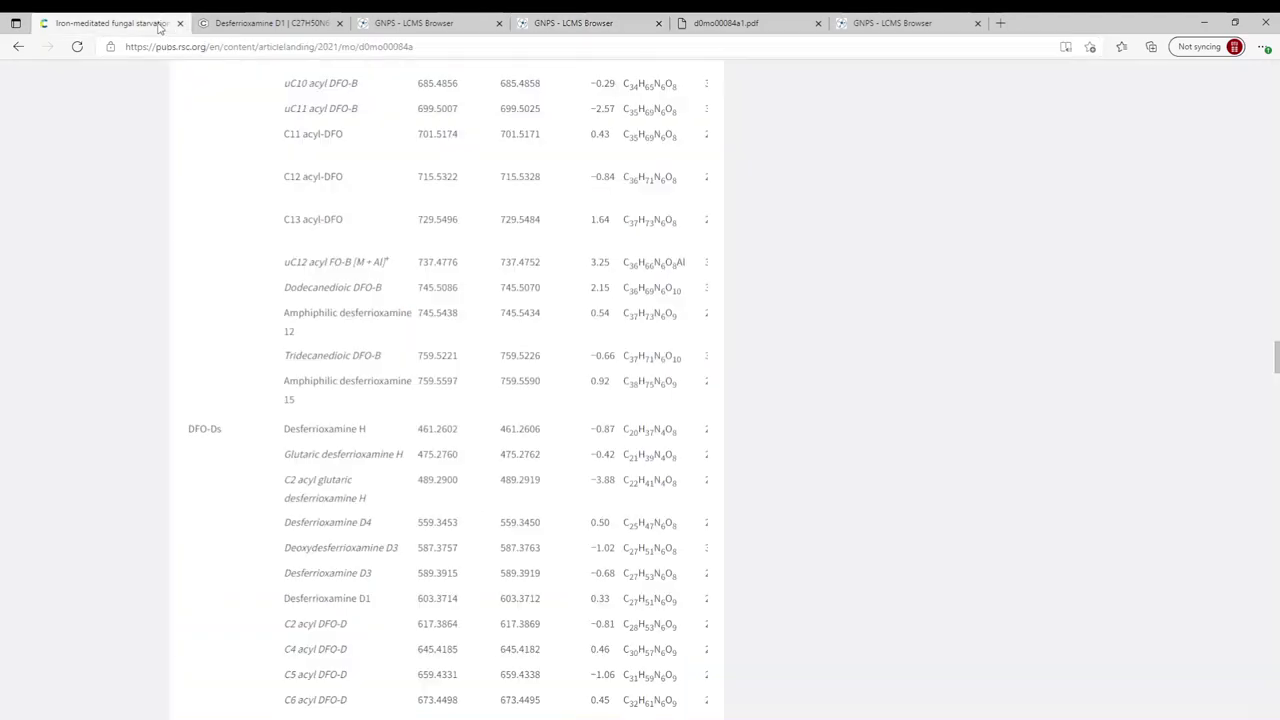
scroll(401, 425, "down", 3)
scroll(401, 425, "up", 5)
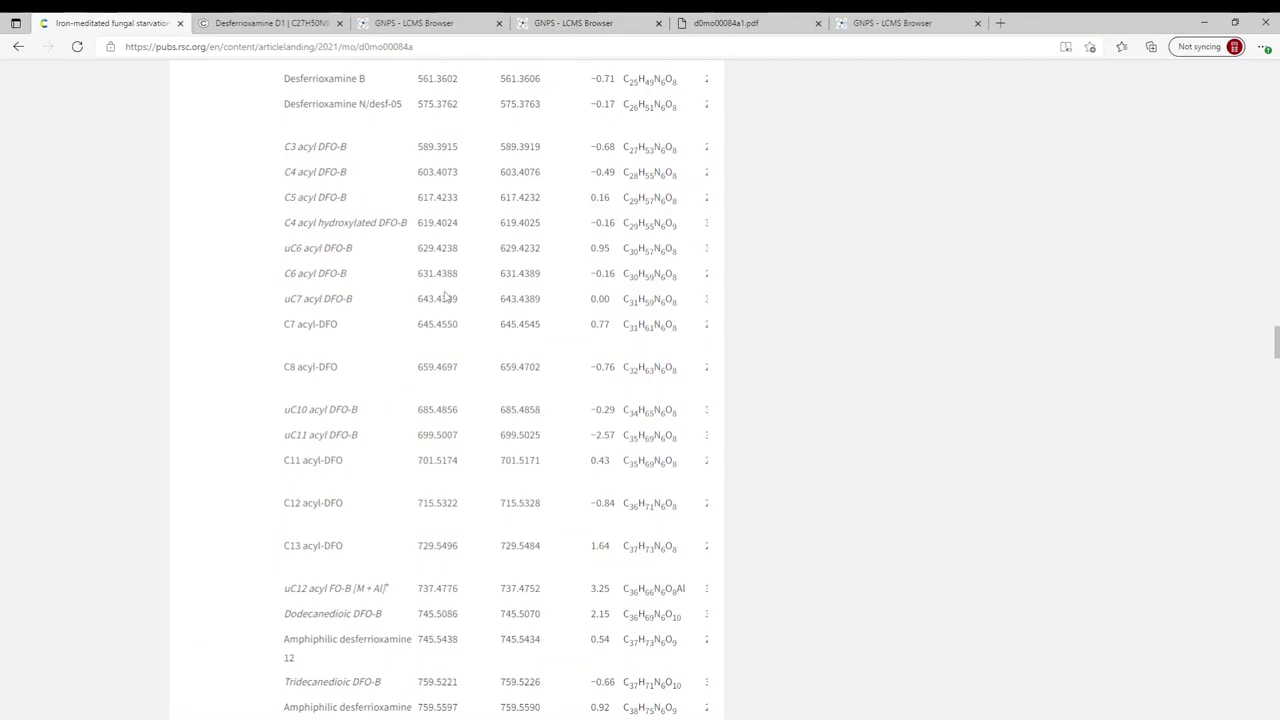
left_click(610, 20)
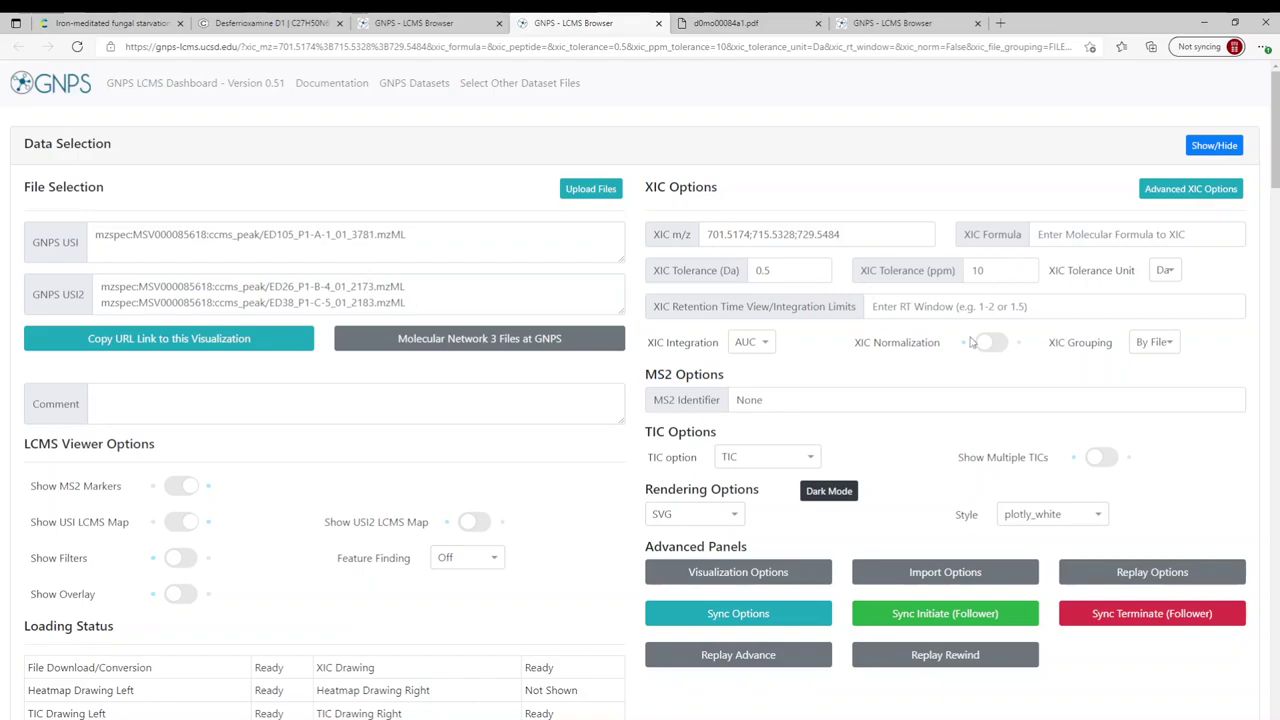
Bring the Details Panel's per-file XIC plots for m/z 701.5174, 715.5328 and 729.5484 into view.
scroll(970, 342, "down", 5)
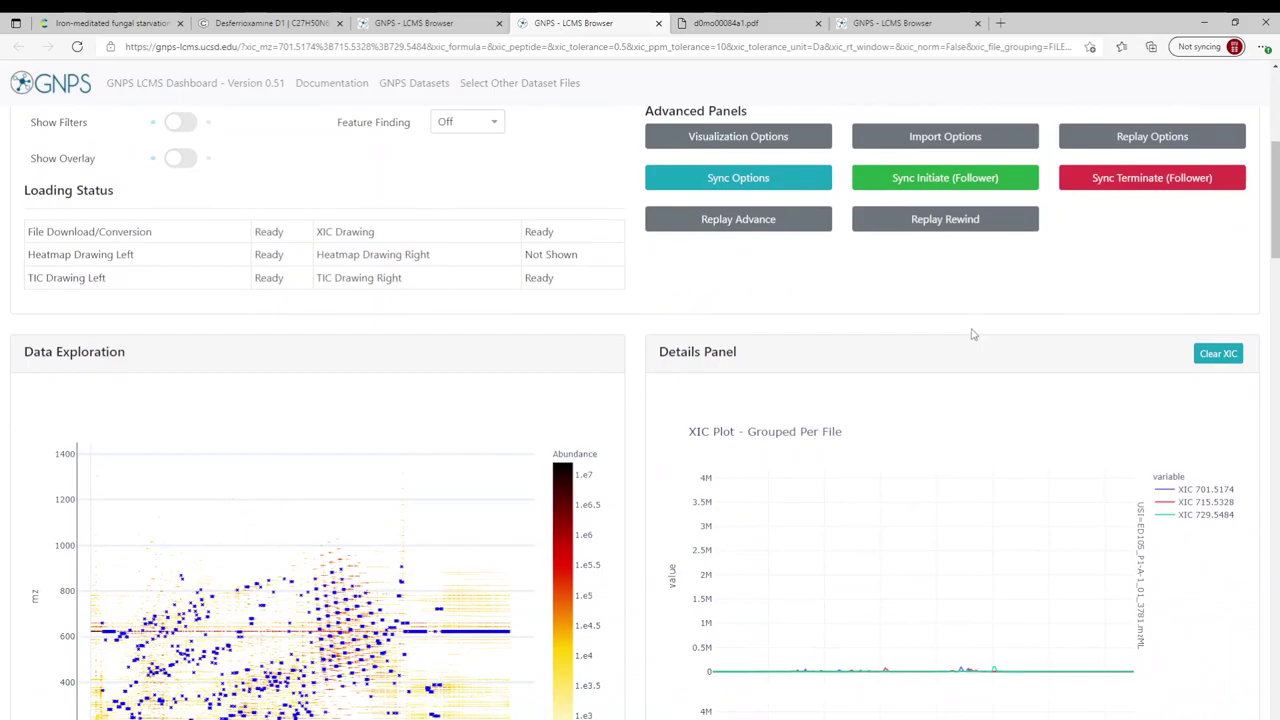
scroll(971, 334, "down", 1)
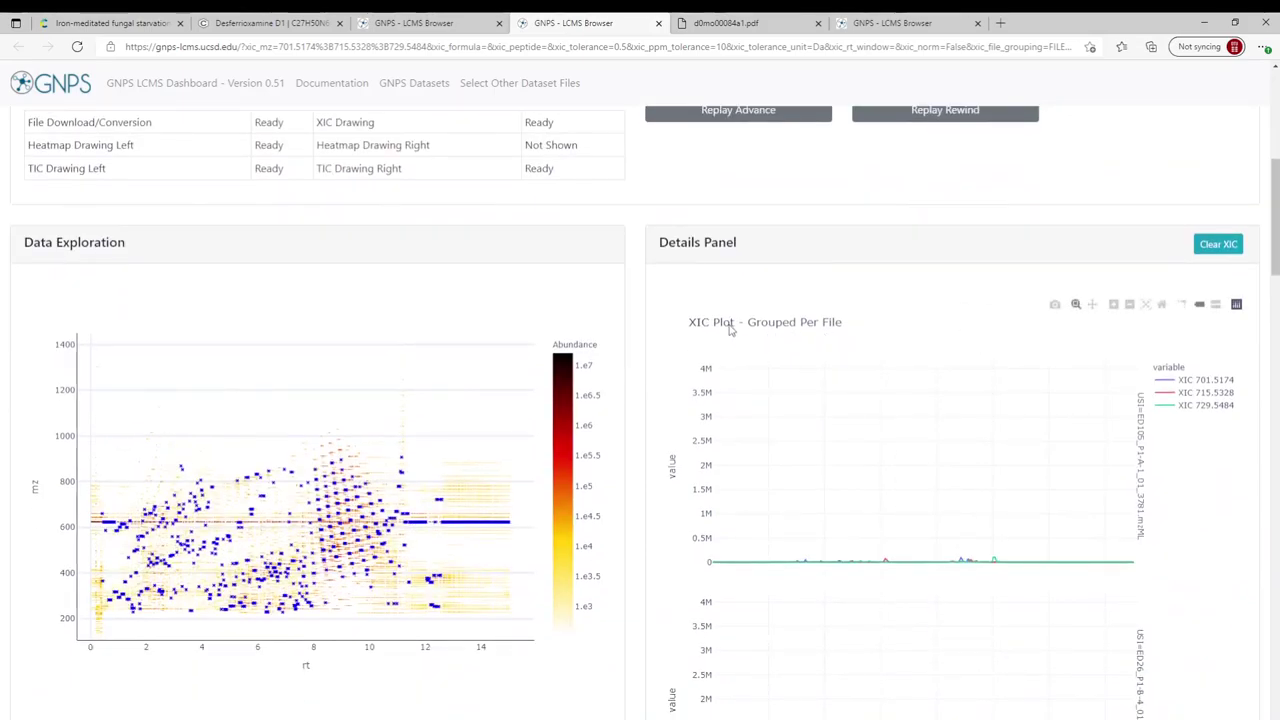
scroll(812, 331, "down", 1)
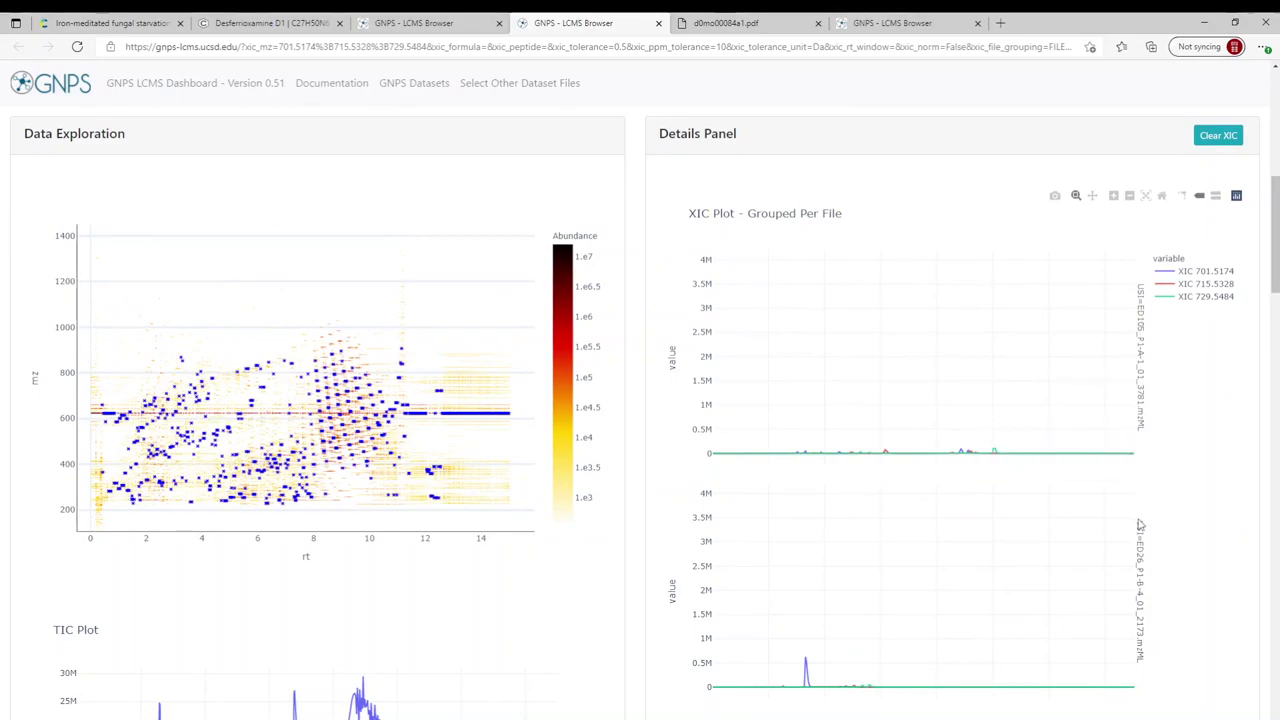
scroll(1150, 350, "down", 2)
scroll(1153, 293, "up", 1)
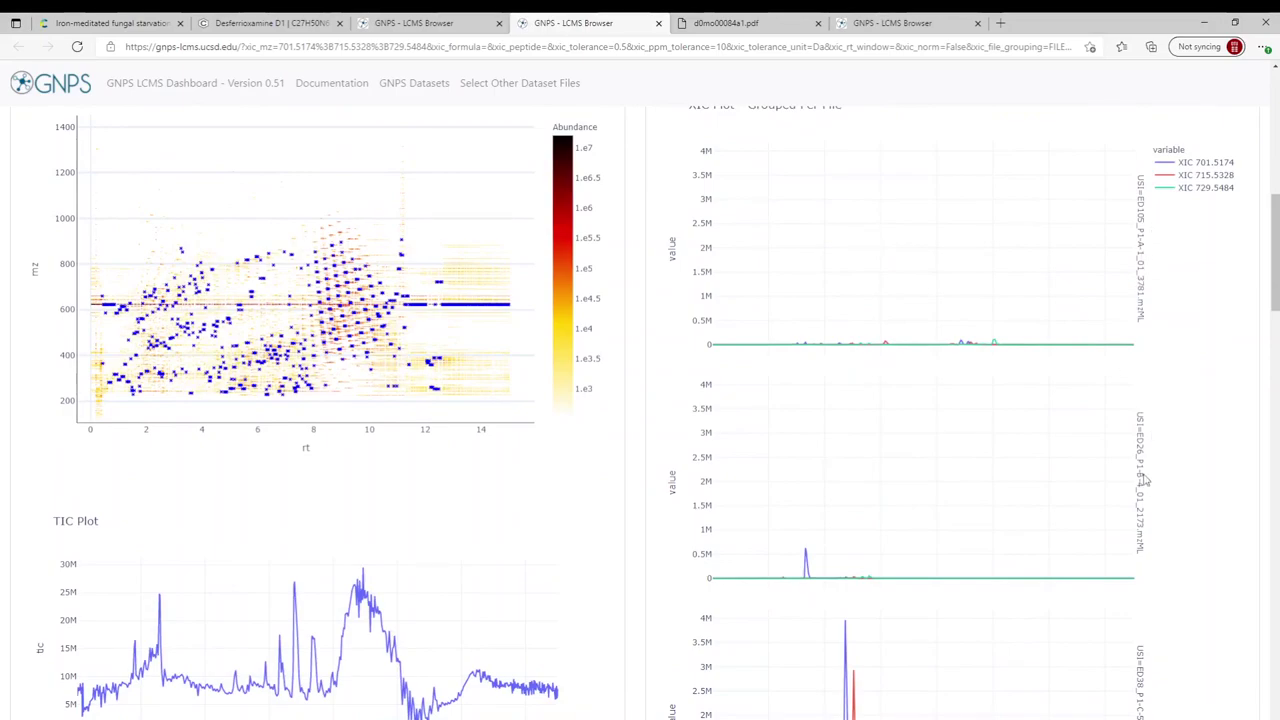
scroll(1110, 650, "down", 1)
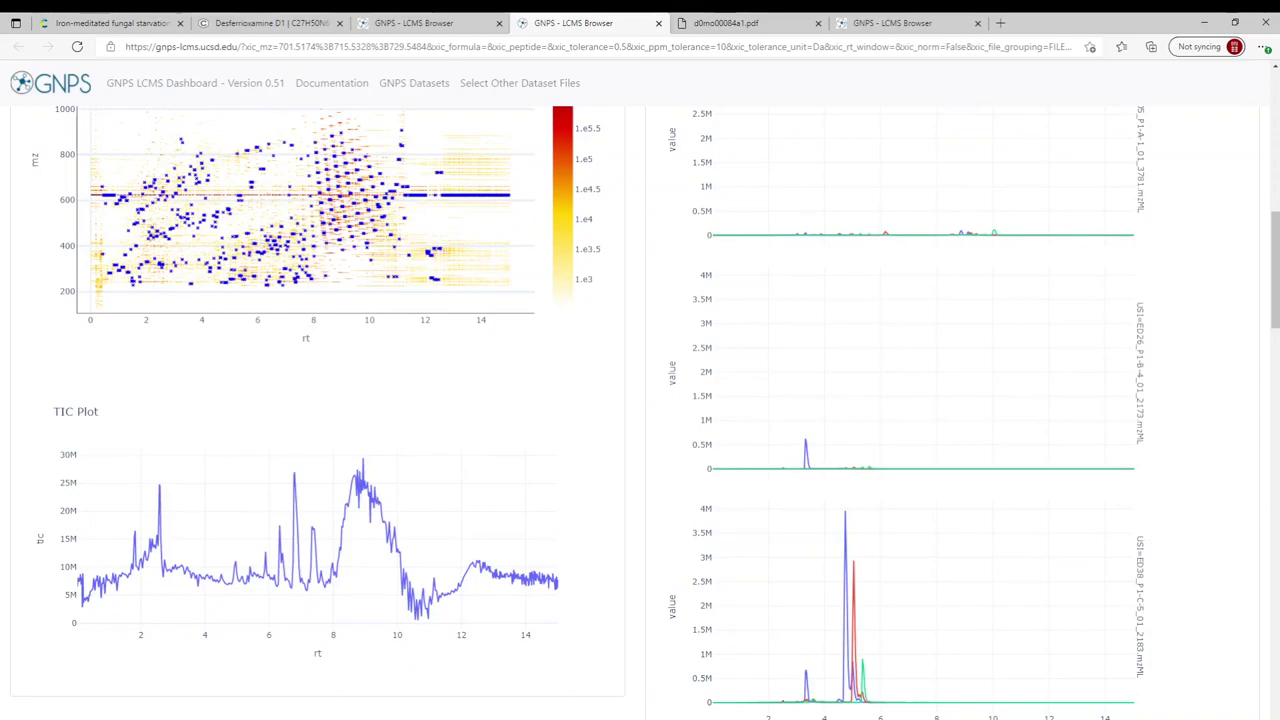
left_click_drag(1274, 297, 1274, 289)
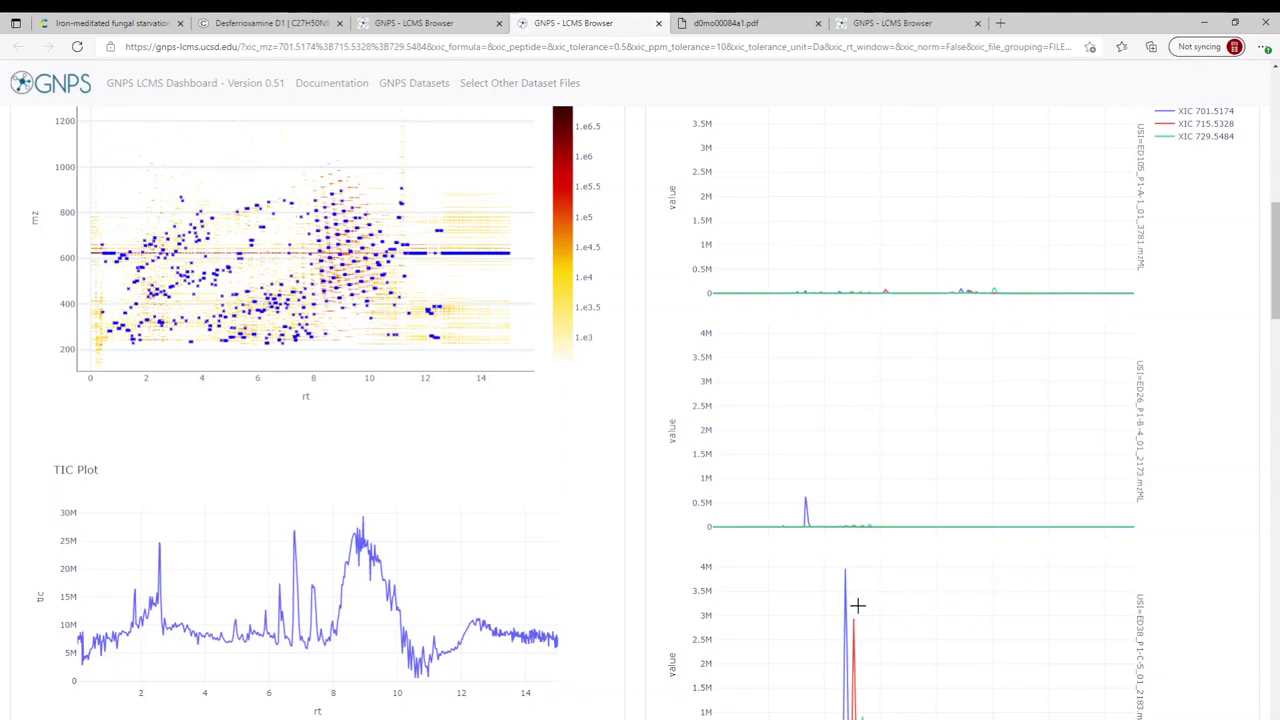
Read the XIC peak values in each sample's per-file plot.
mouse_move(843, 670)
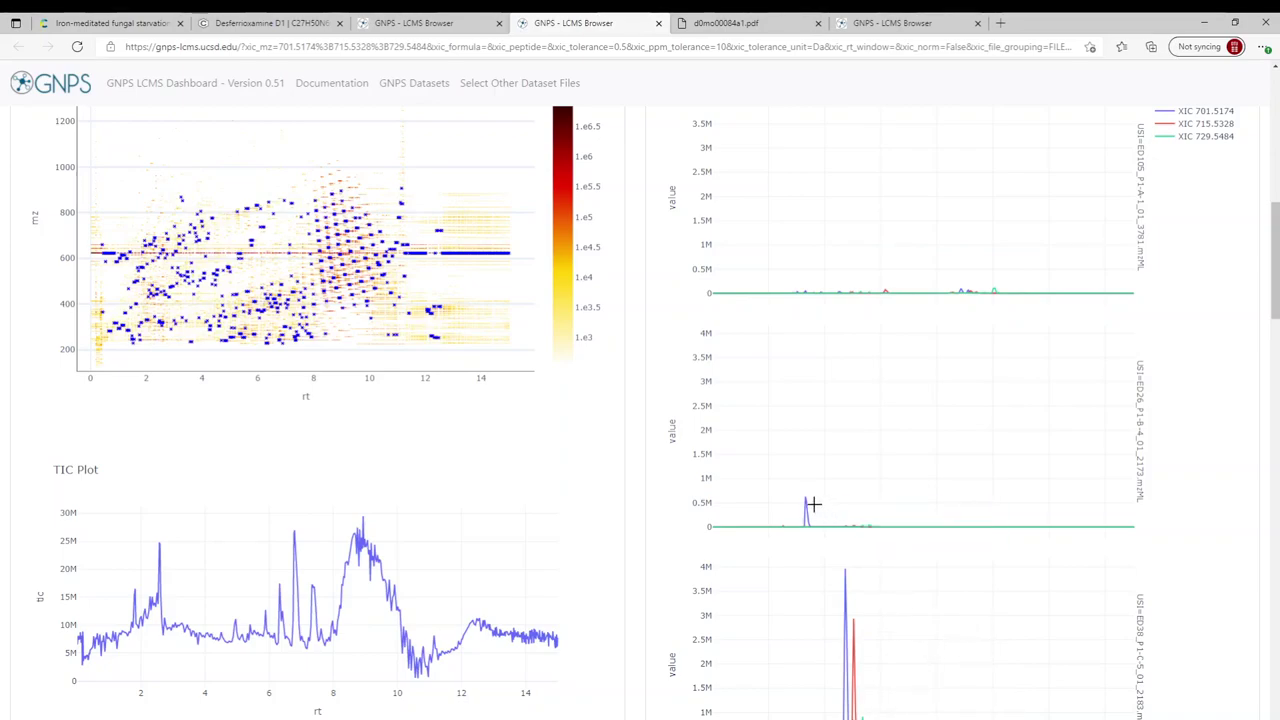
mouse_move(806, 490)
scroll(950, 275, "up", 1)
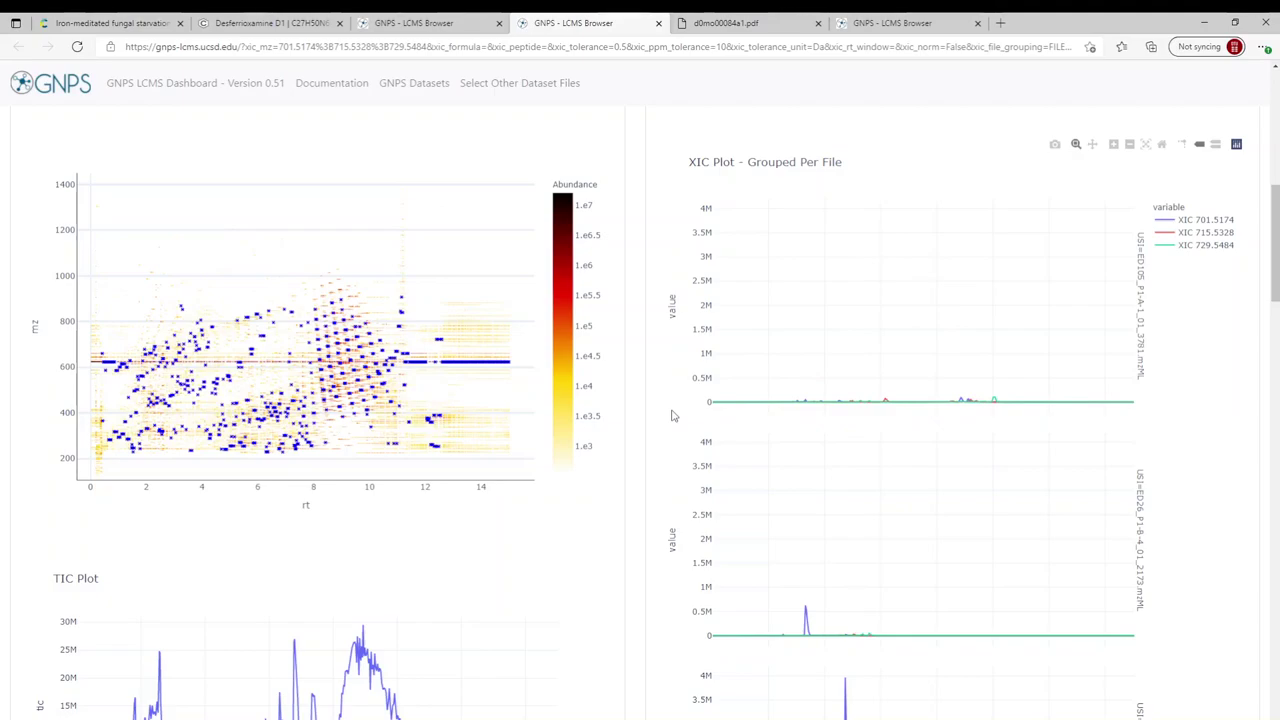
mouse_move(718, 388)
Switch to the supplementary PDF d0mo00084a1.pdf showing Figure S5 on page 11.
left_click(772, 25)
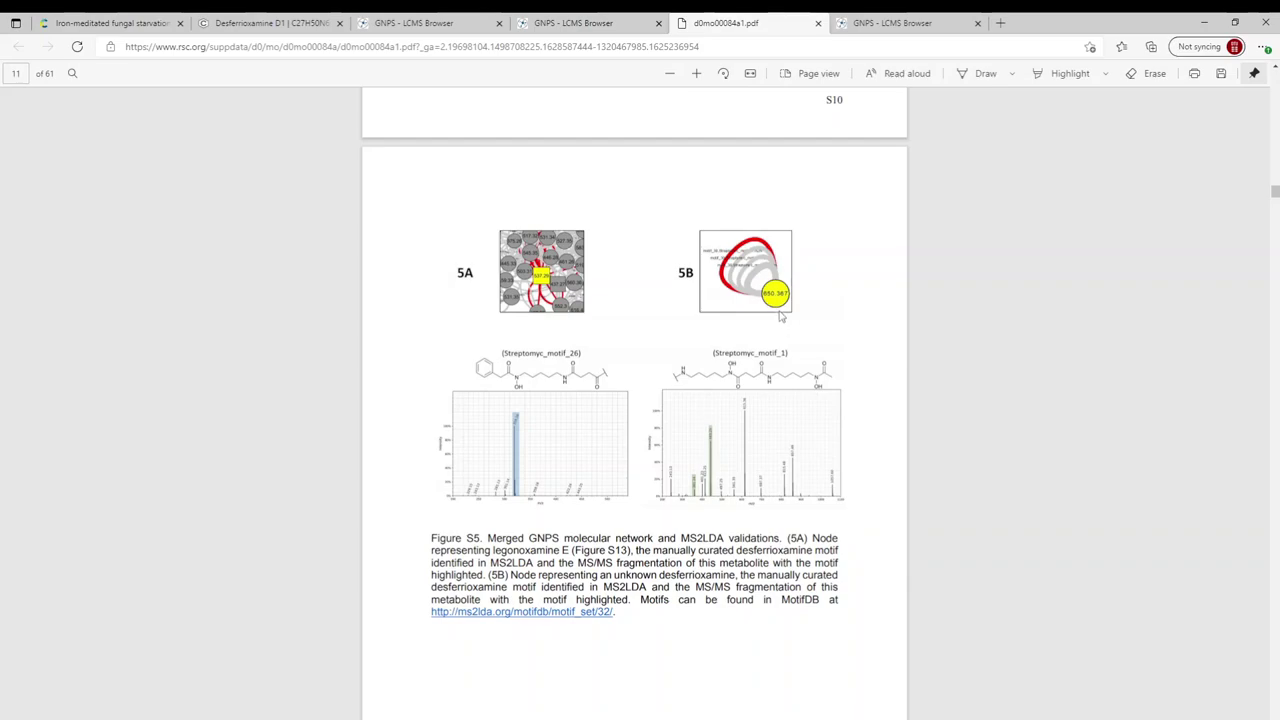
Switch to the dashboard with XIC m/z 650.37, confirm the mass, and return to its three-file plot.
left_click(902, 24)
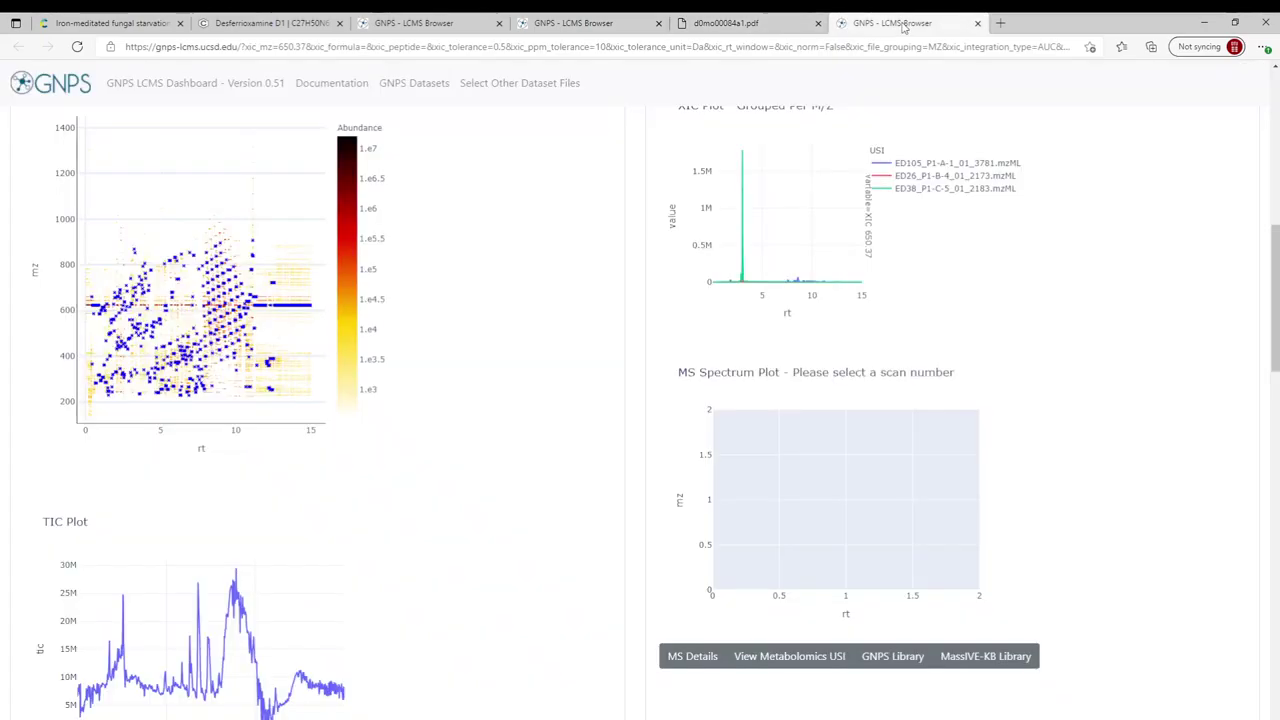
scroll(814, 337, "up", 3)
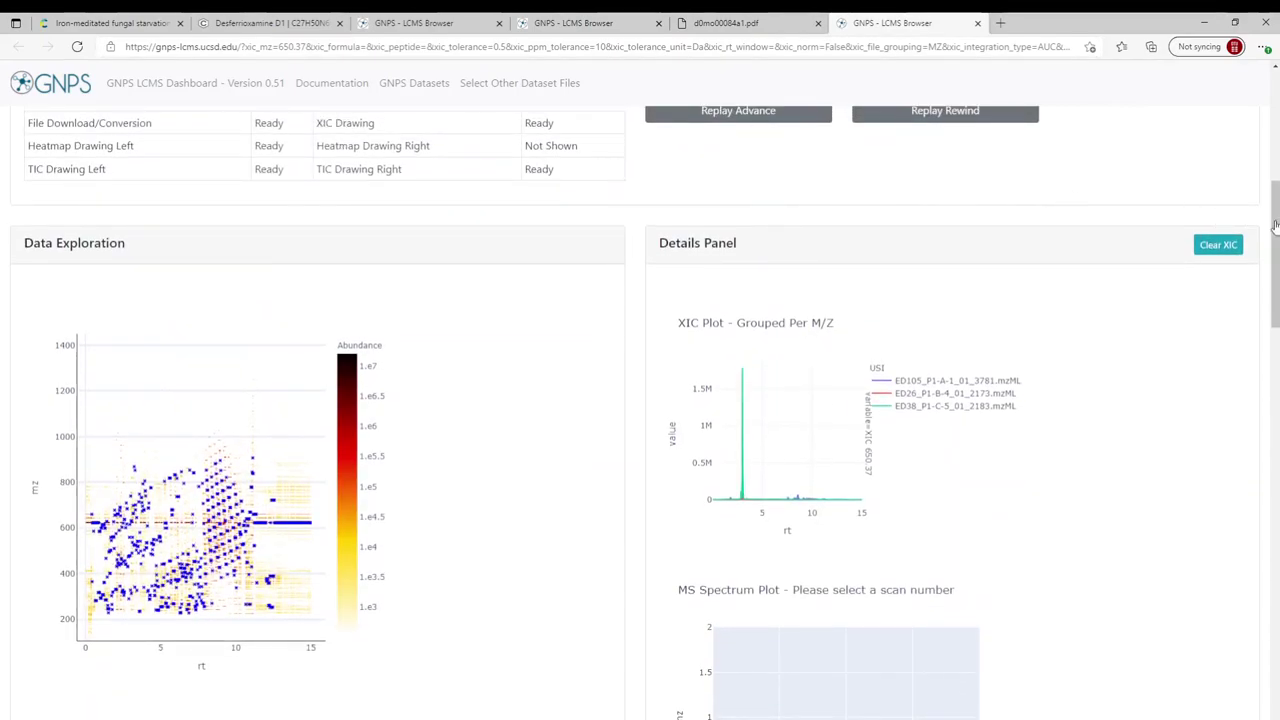
scroll(1274, 228, "up", 5)
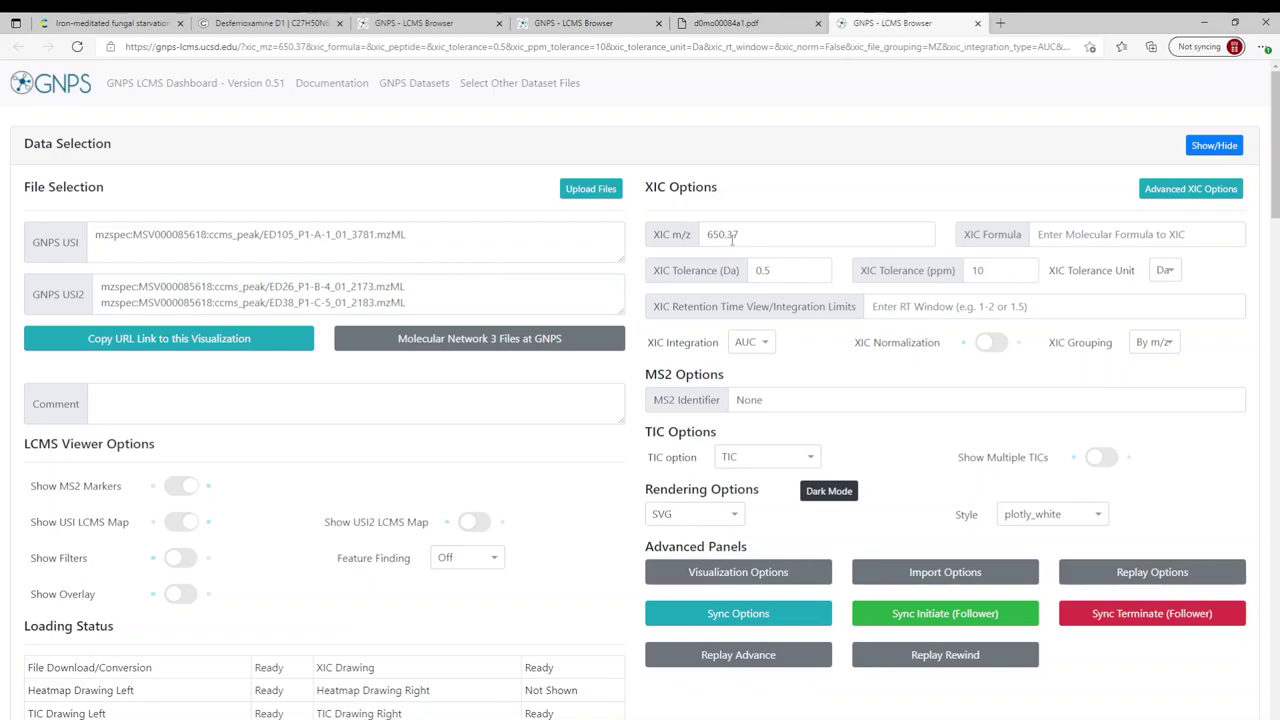
scroll(716, 550, "down", 5)
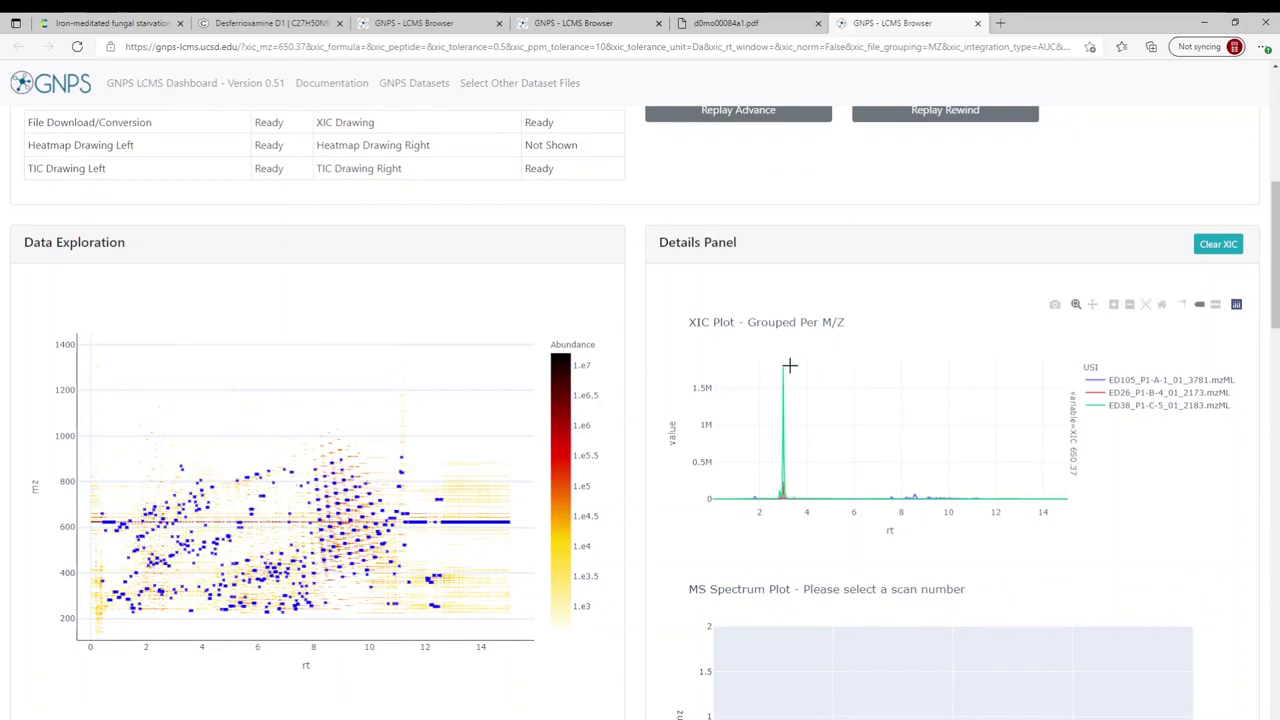
Zoom onto the m/z 650.37 peak at rt 2.9965: ED38 about 1.7M, ED26 far lower.
mouse_move(768, 364)
left_click_drag(770, 390, 799, 508)
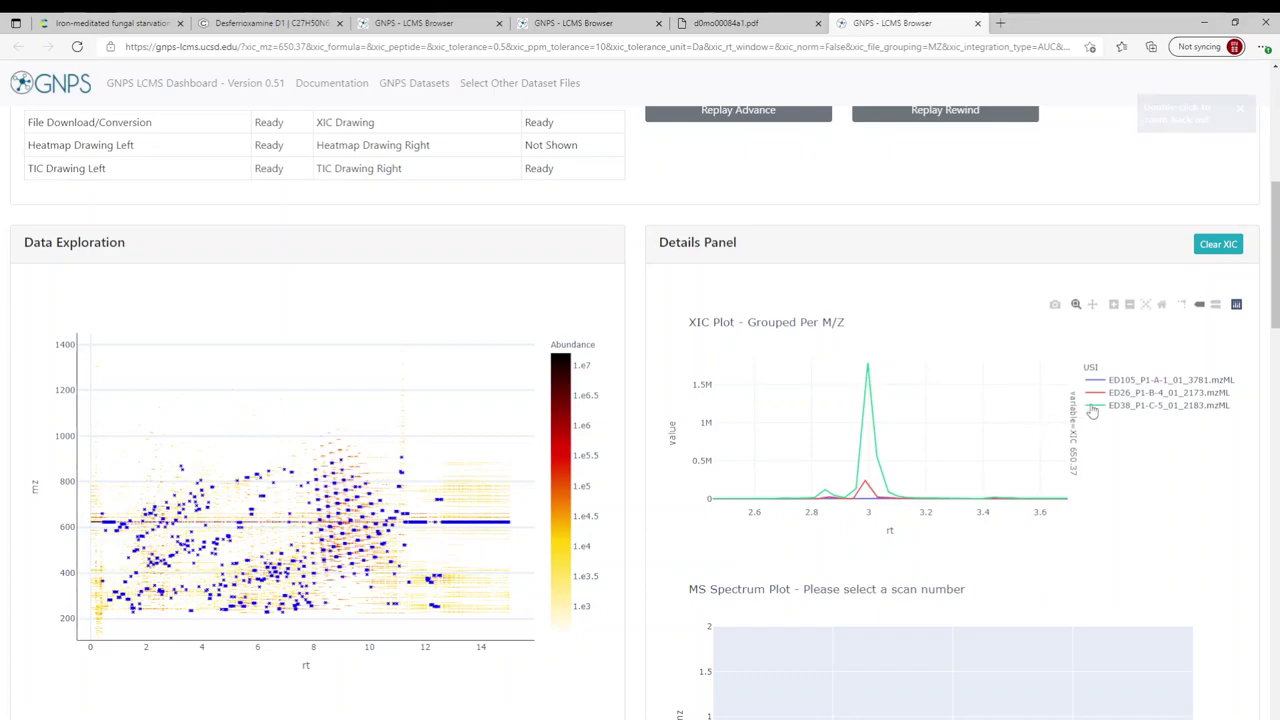
mouse_move(899, 500)
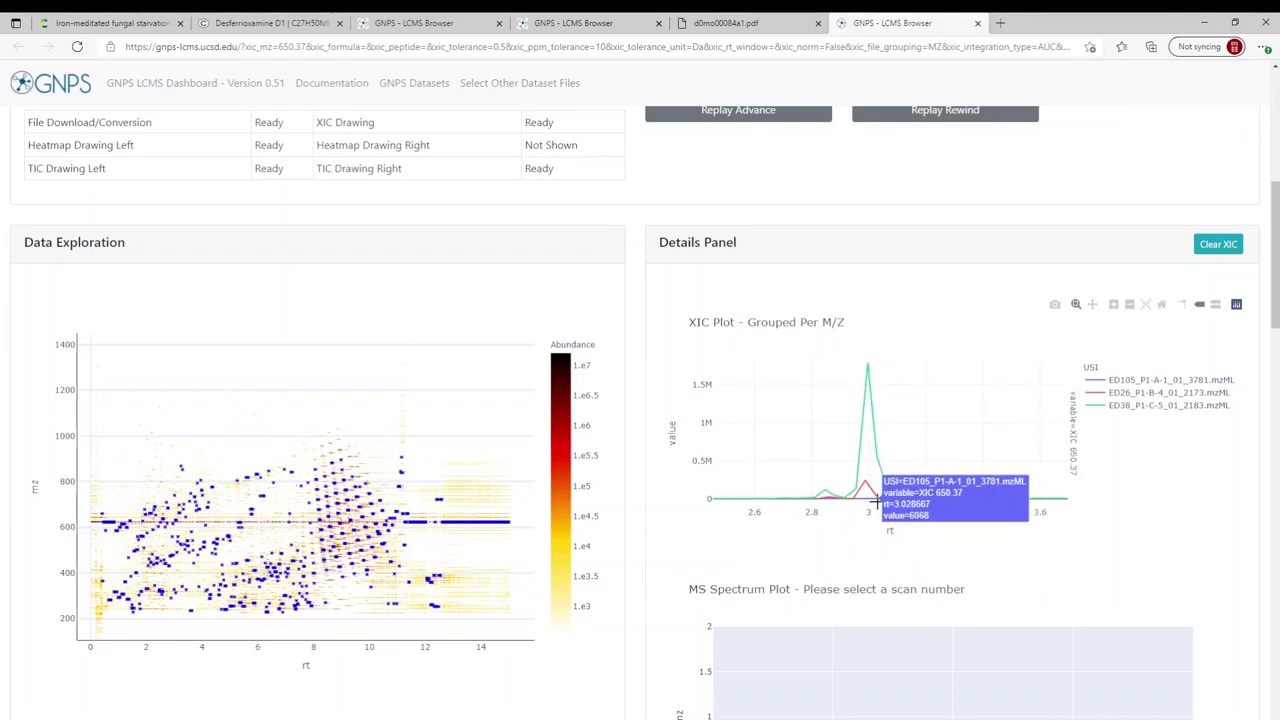
mouse_move(860, 480)
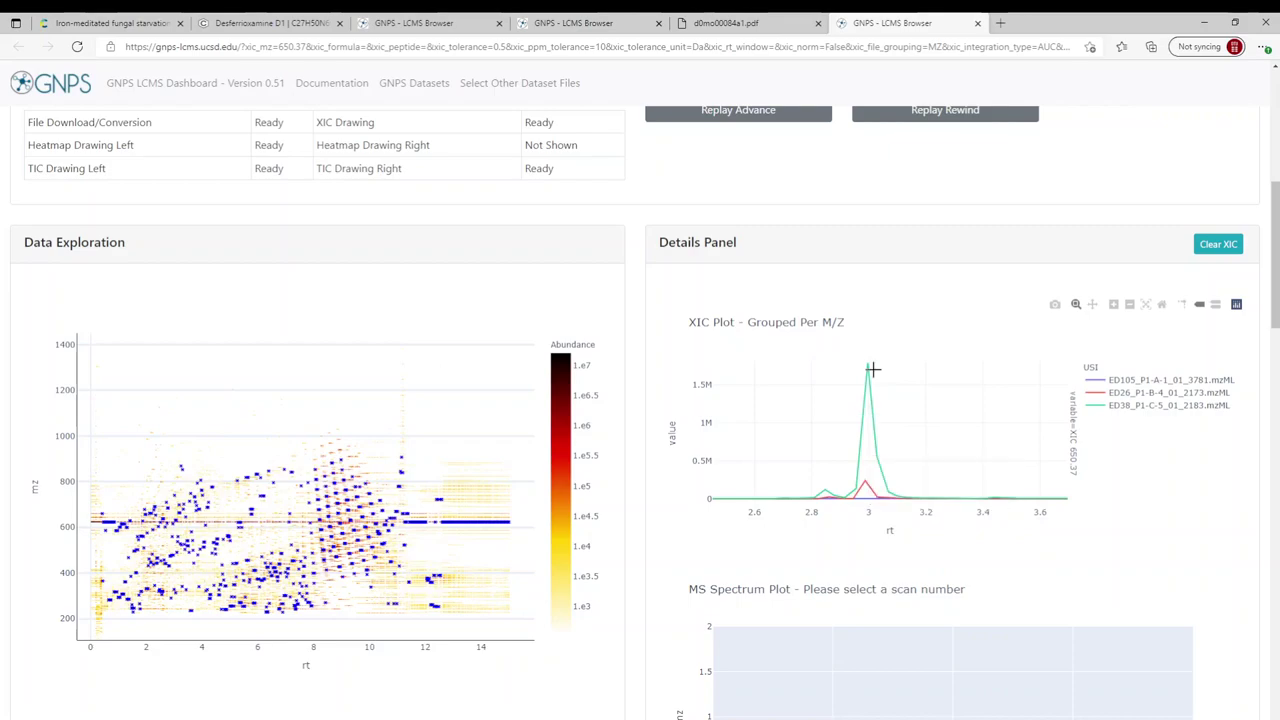
mouse_move(868, 362)
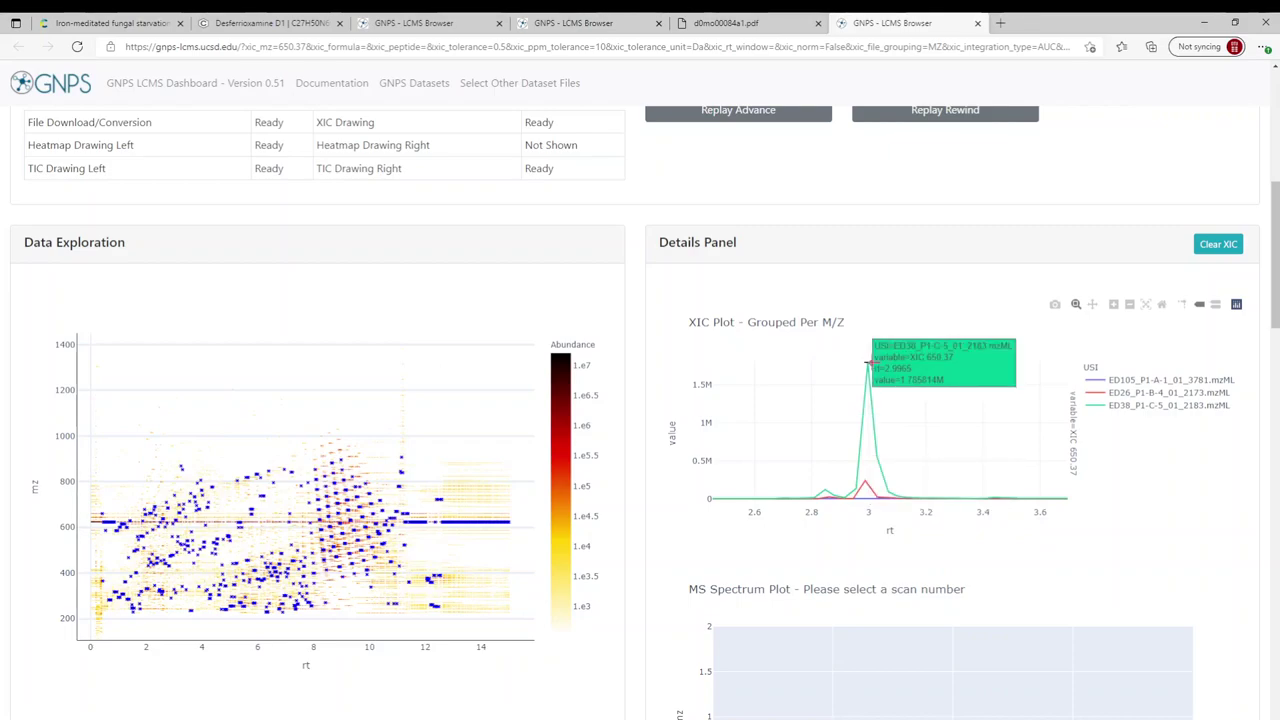